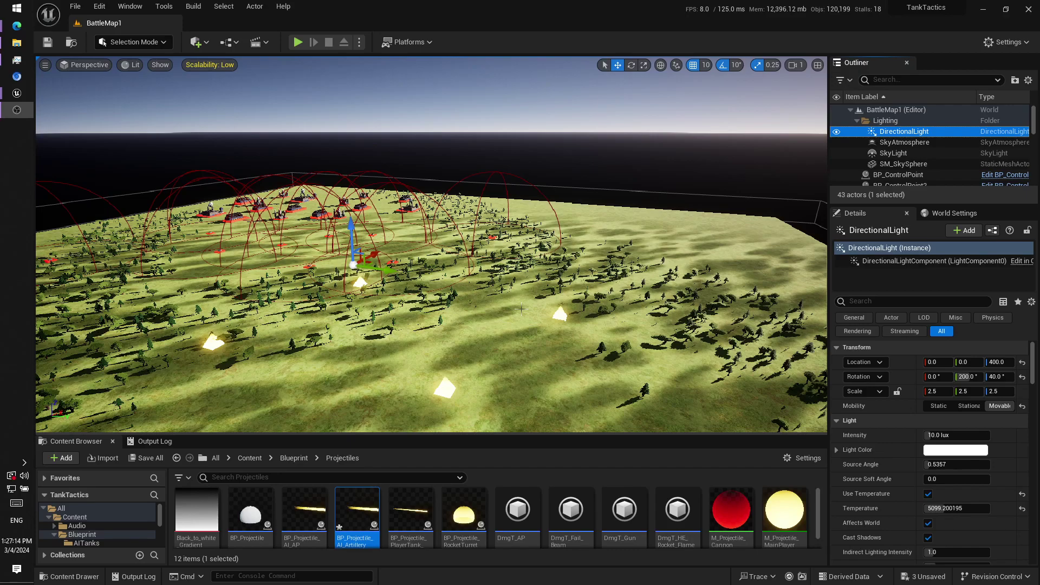
Step: Examine the battle map's lit terrain, tree shadows, glowing control points and red base from several angles and distances
drag(531, 328, 530, 425)
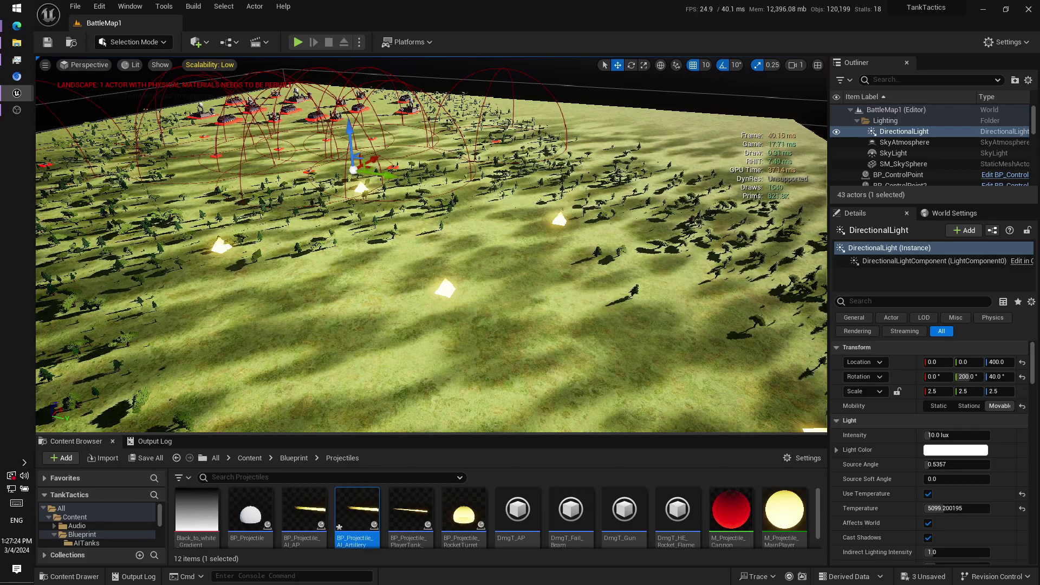
drag(431, 245, 445, 272)
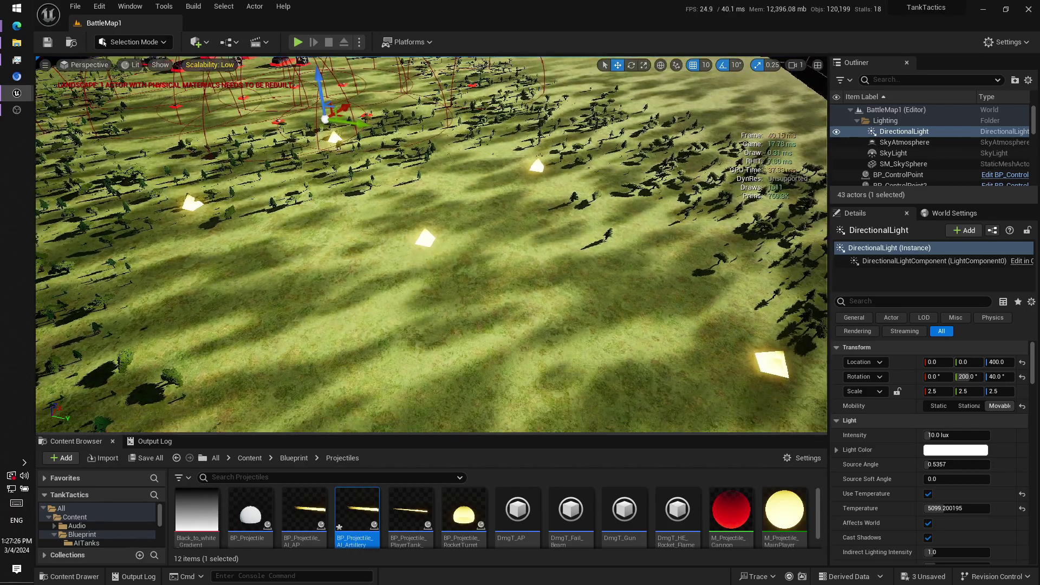
drag(493, 302, 480, 272)
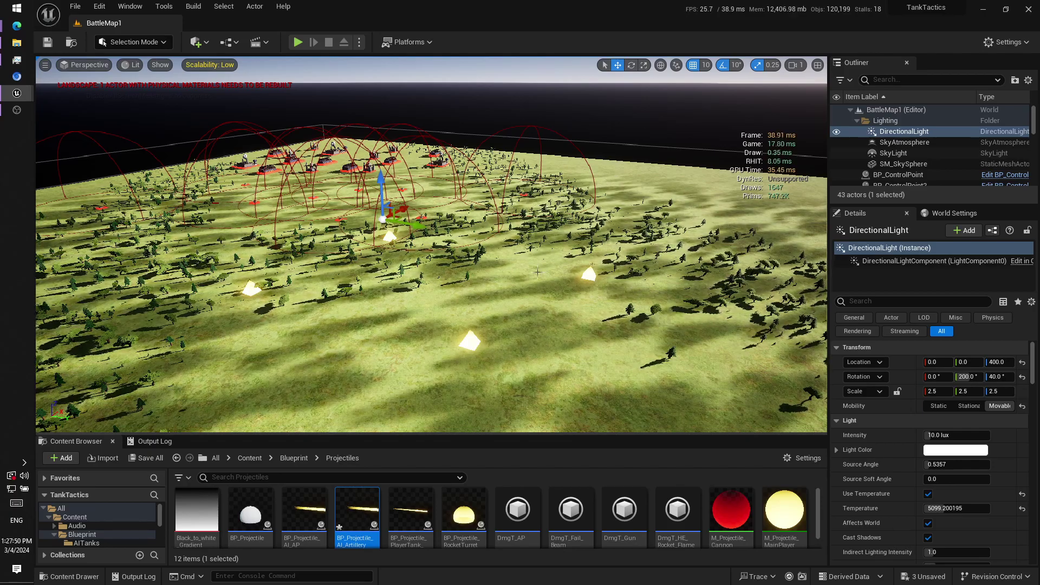
drag(538, 271, 658, 266)
drag(547, 255, 537, 272)
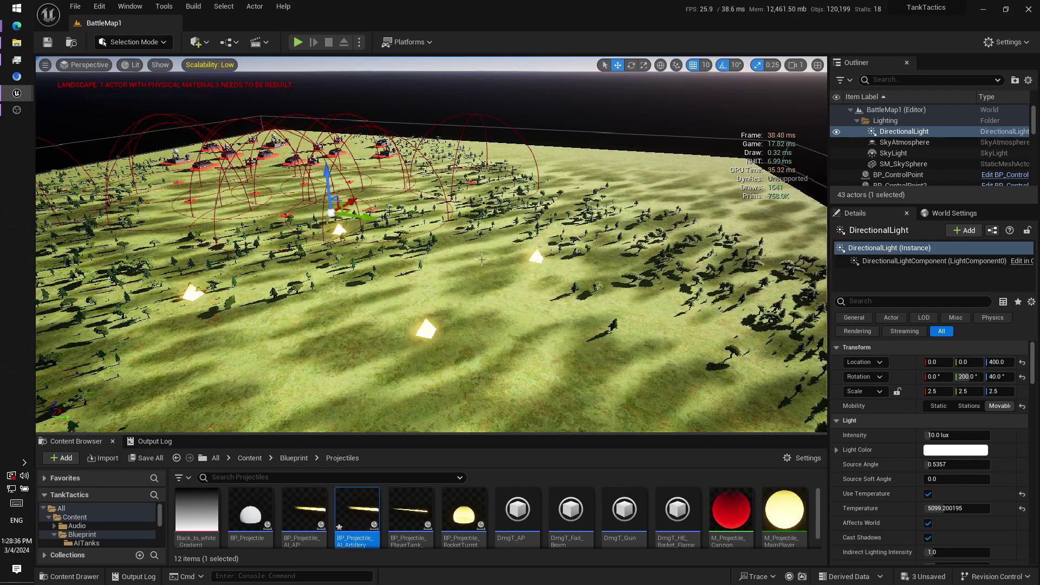
drag(481, 259, 490, 275)
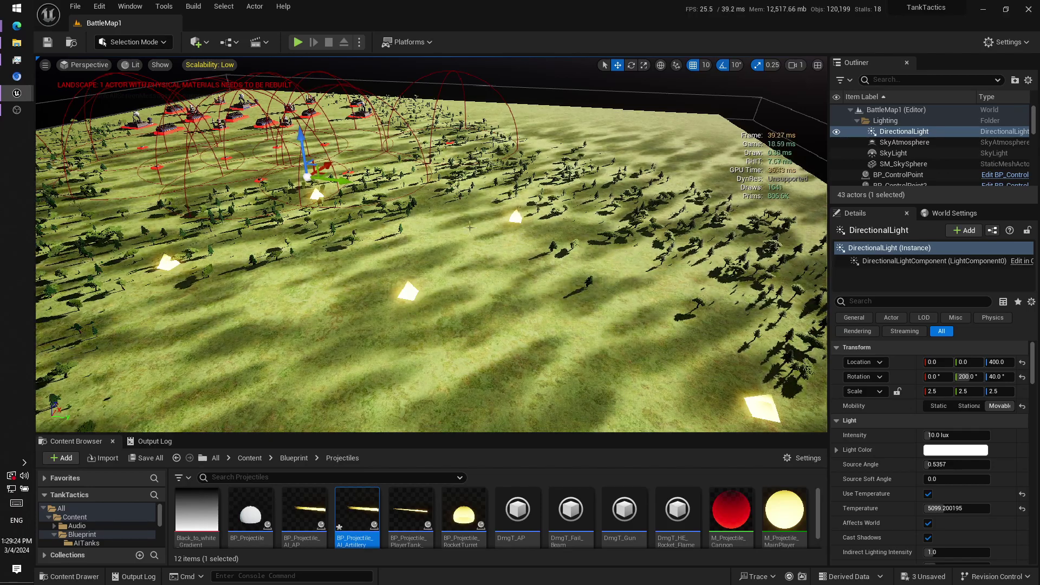
drag(431, 244, 398, 344)
key(s)
scroll(666, 244, up, 7)
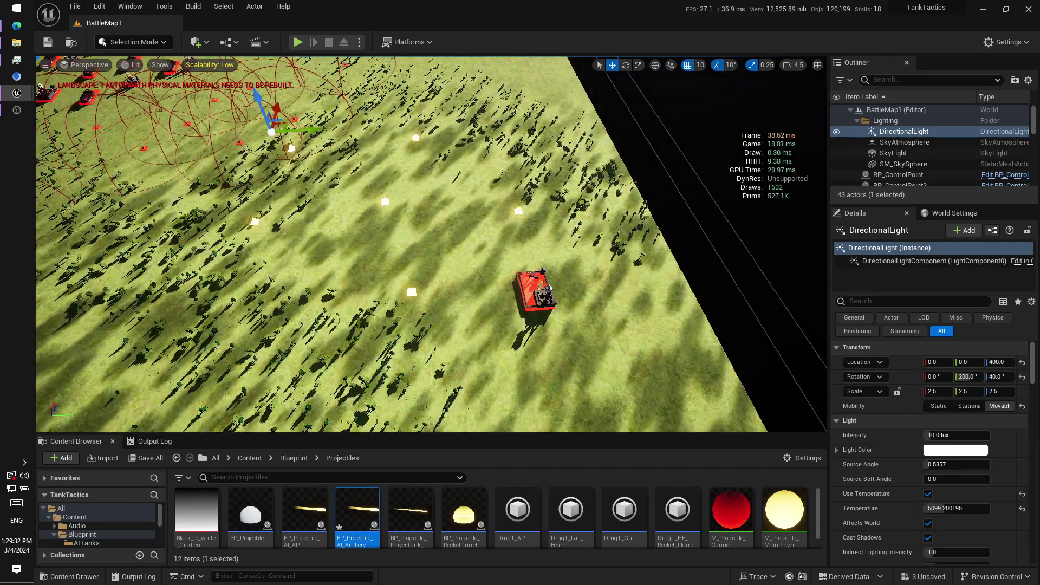
drag(431, 244, 416, 227)
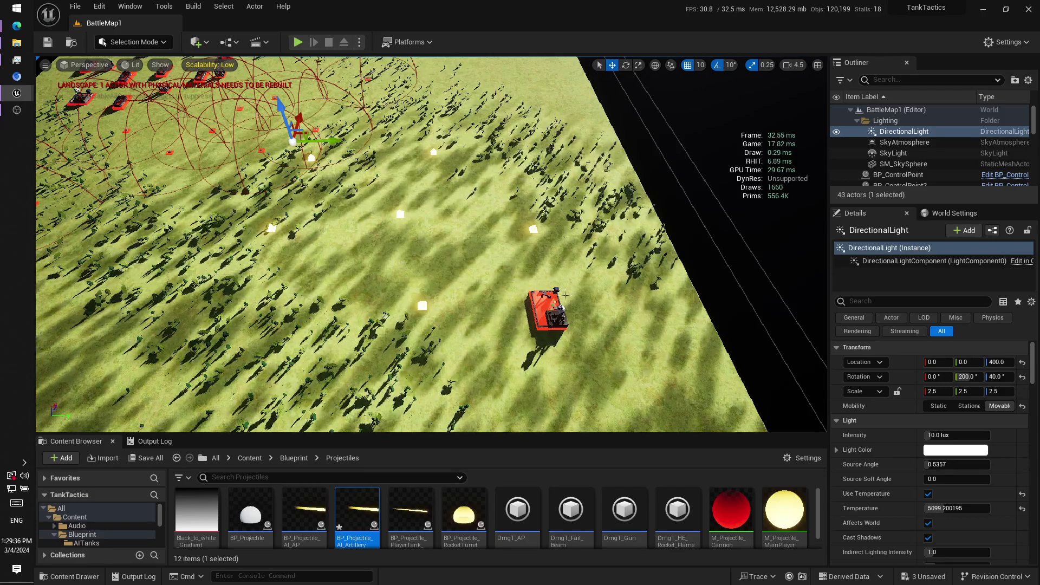
drag(381, 190, 364, 216)
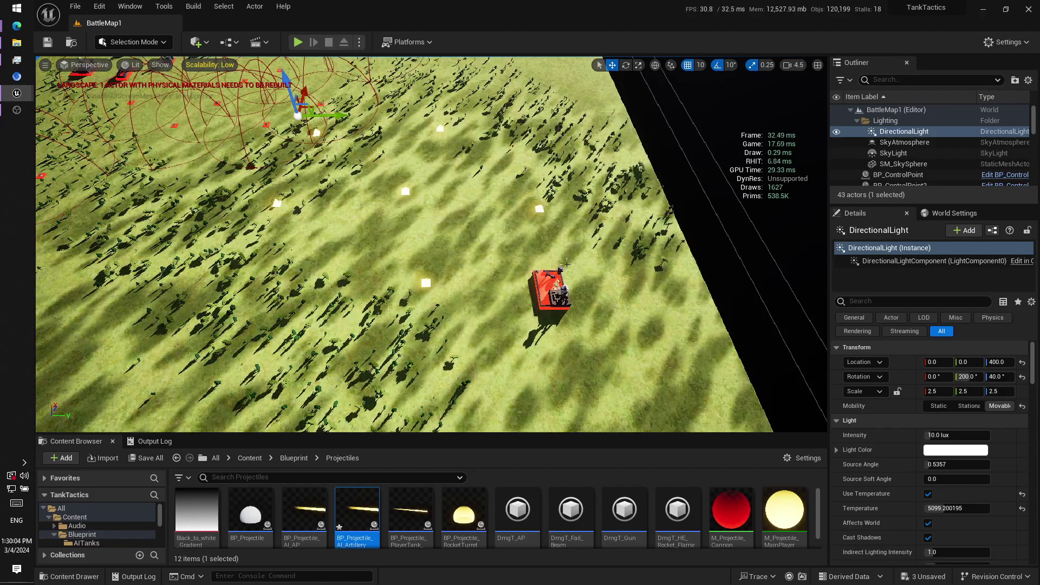
key(f)
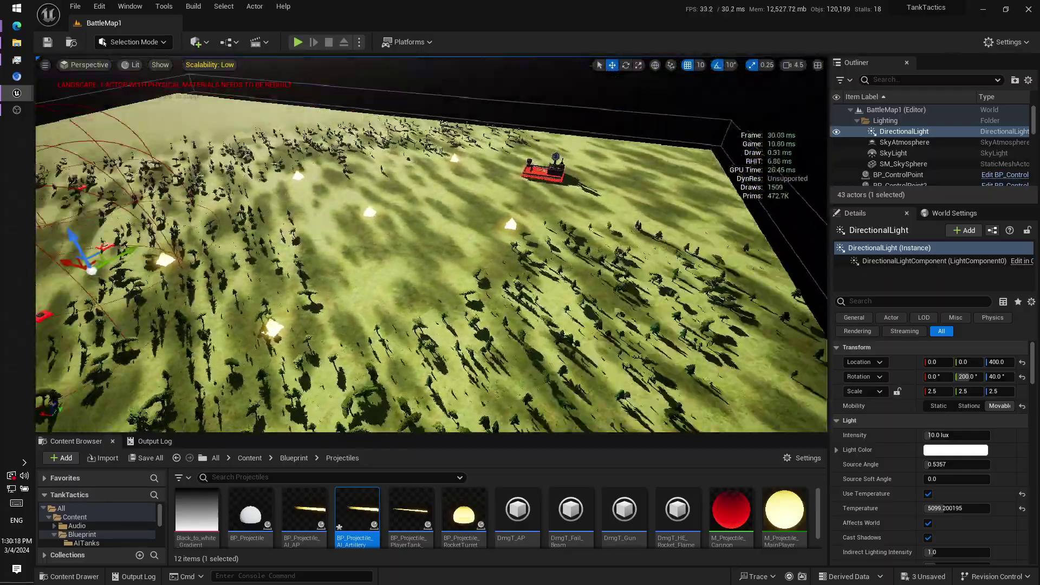
key(w)
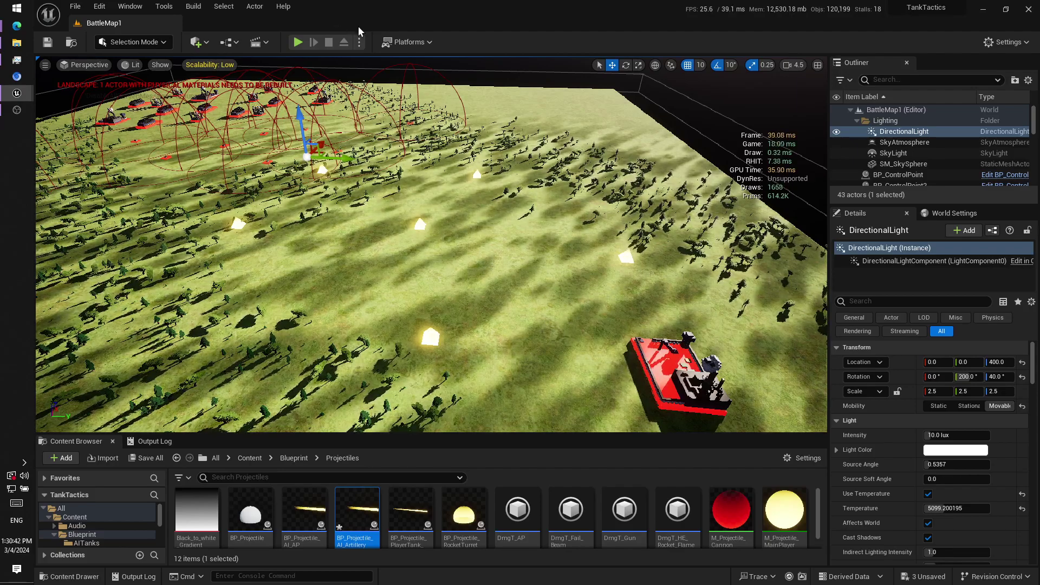
Step: Play the level in the editor and build two Observation Posts over glowing control points near the player tank
click(300, 46)
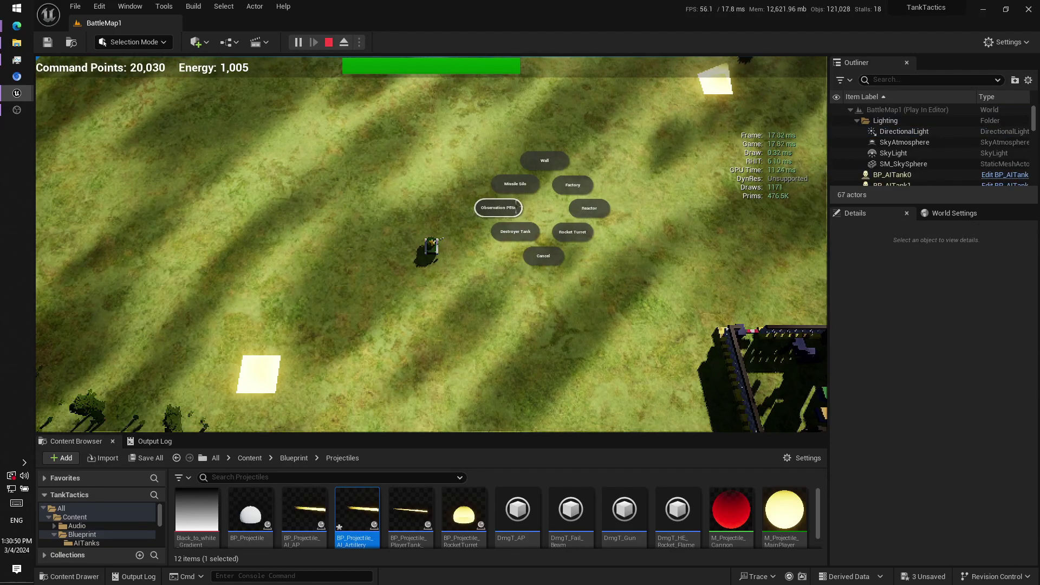
click(499, 207)
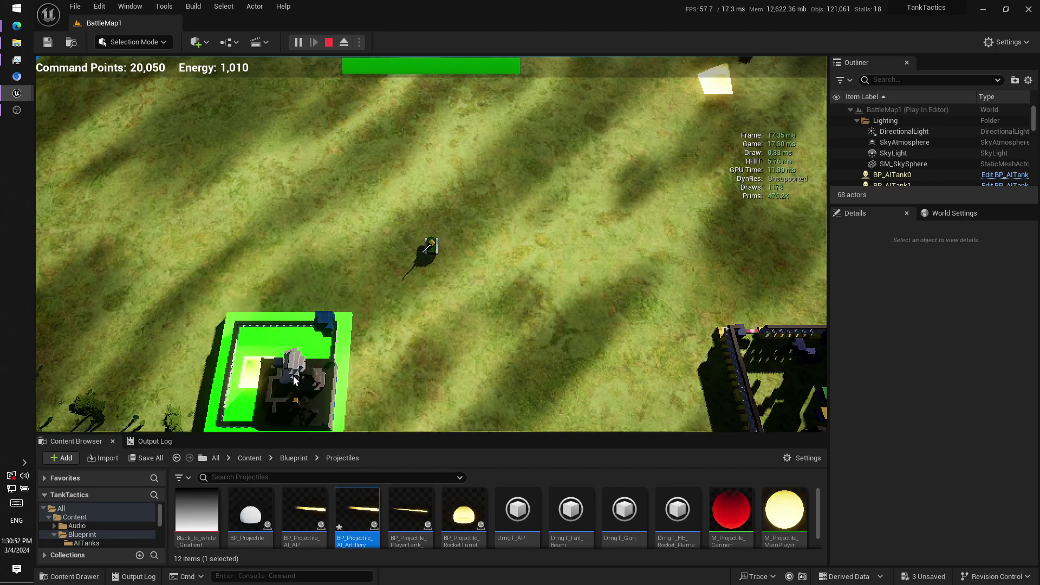
key(w)
key(d)
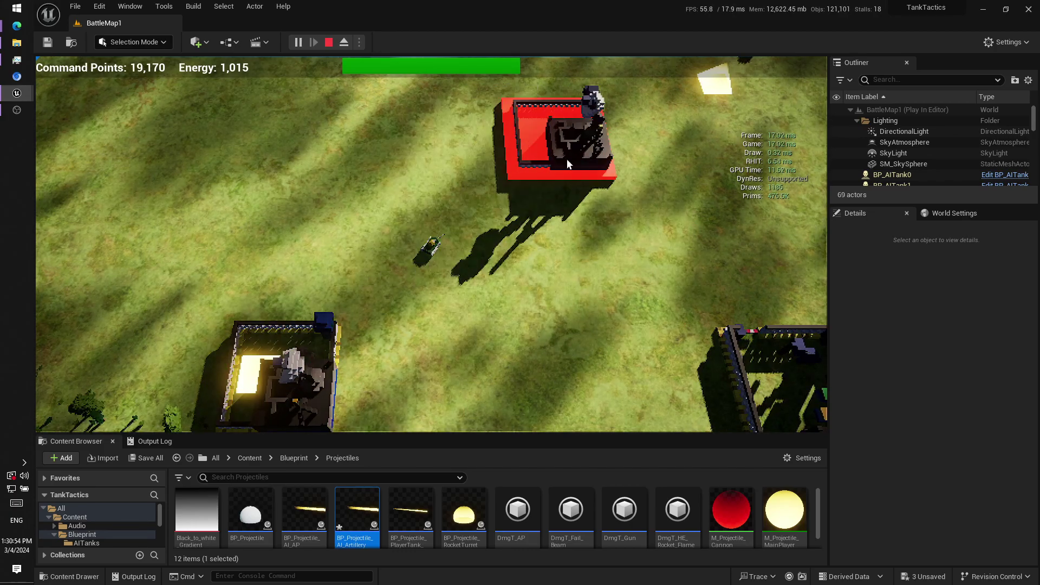
key(w)
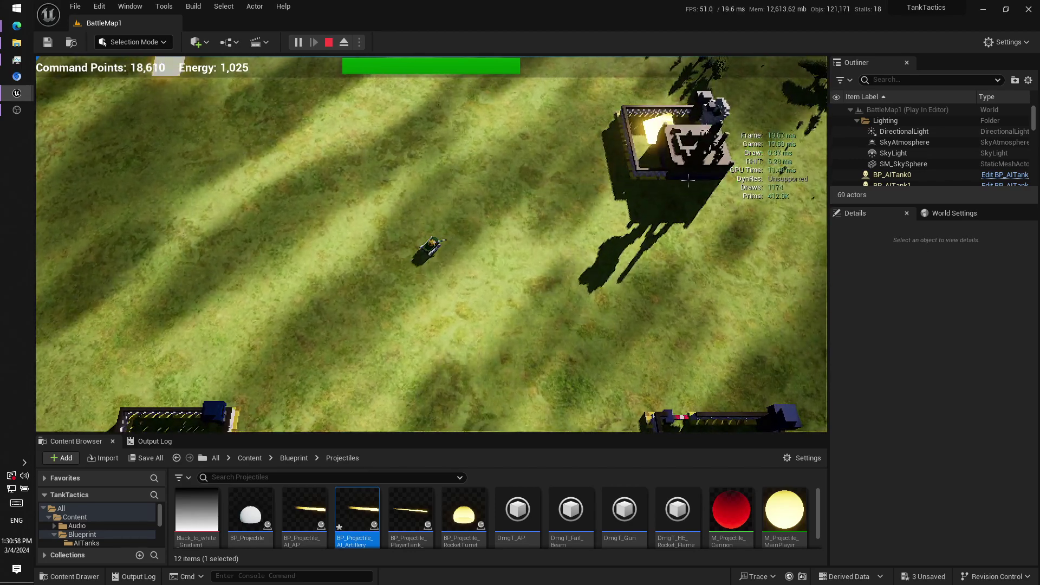
Step: Move the player tank across the field to the Observation Post facing the incoming enemy tanks
scroll(498, 191, down, 3)
key(s)
key(d)
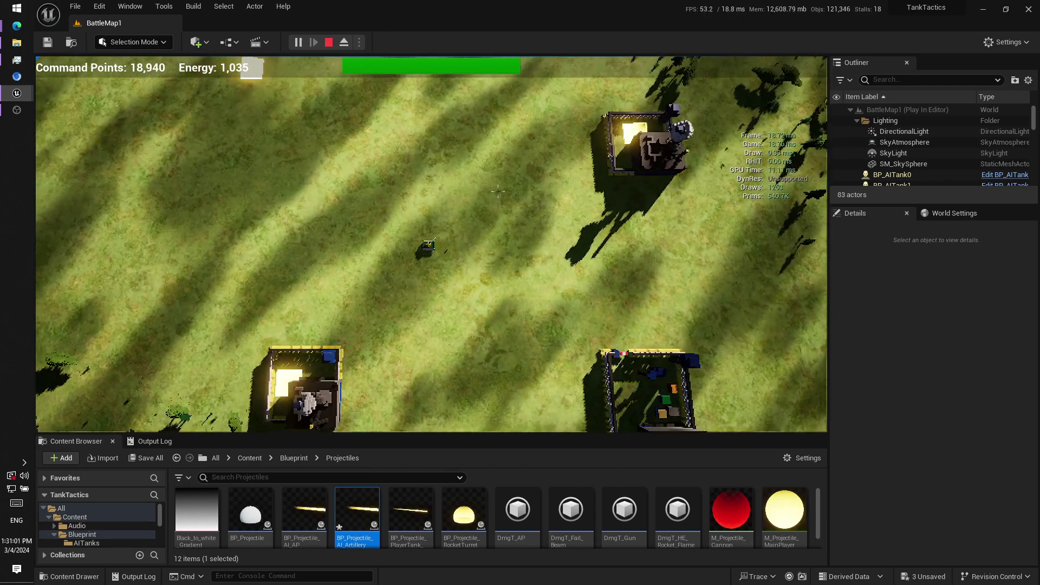
scroll(498, 191, up, 3)
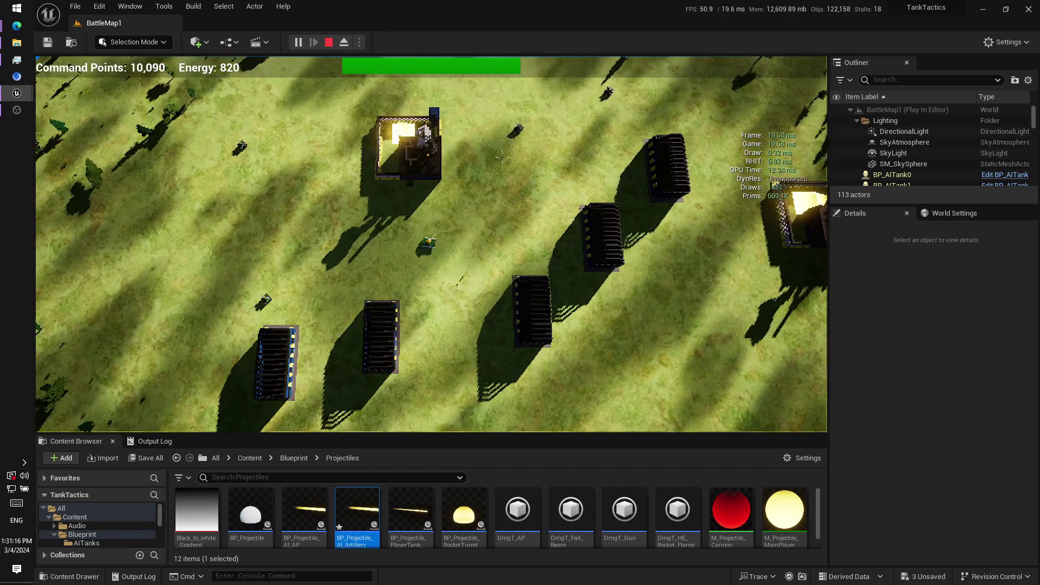
key(w)
key(d)
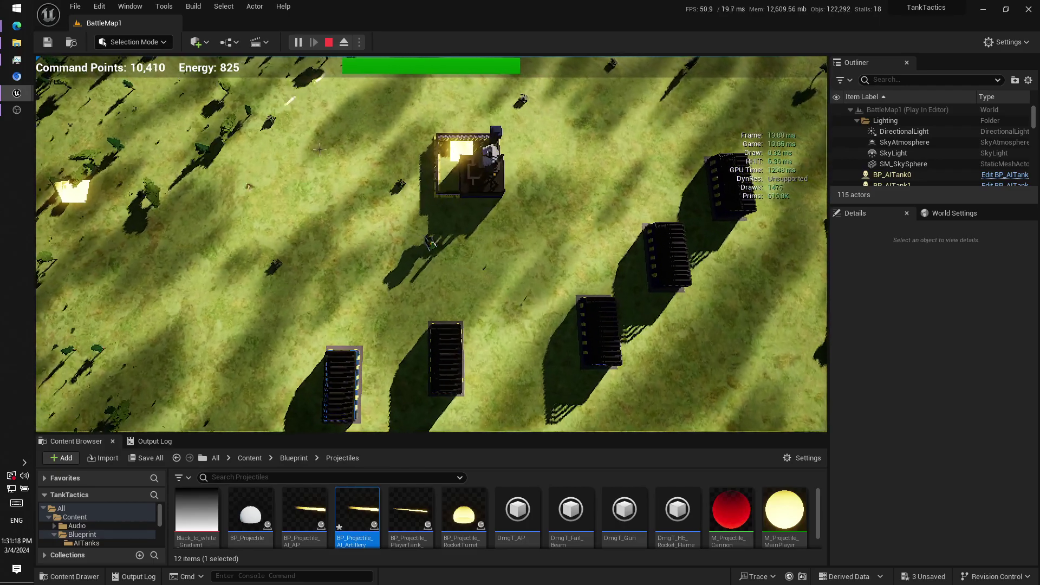
key(w)
scroll(331, 157, up, 2)
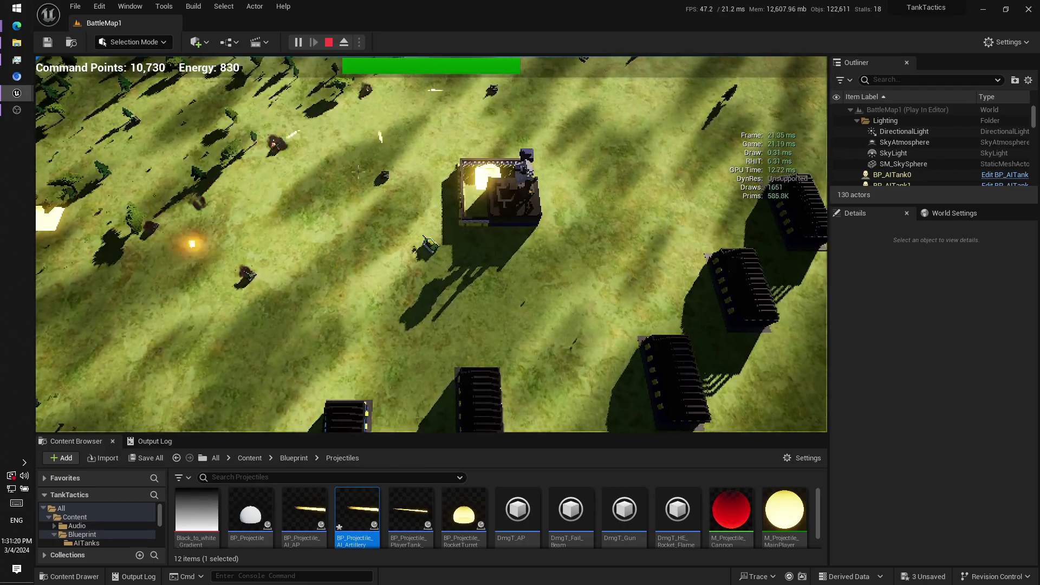
key(w)
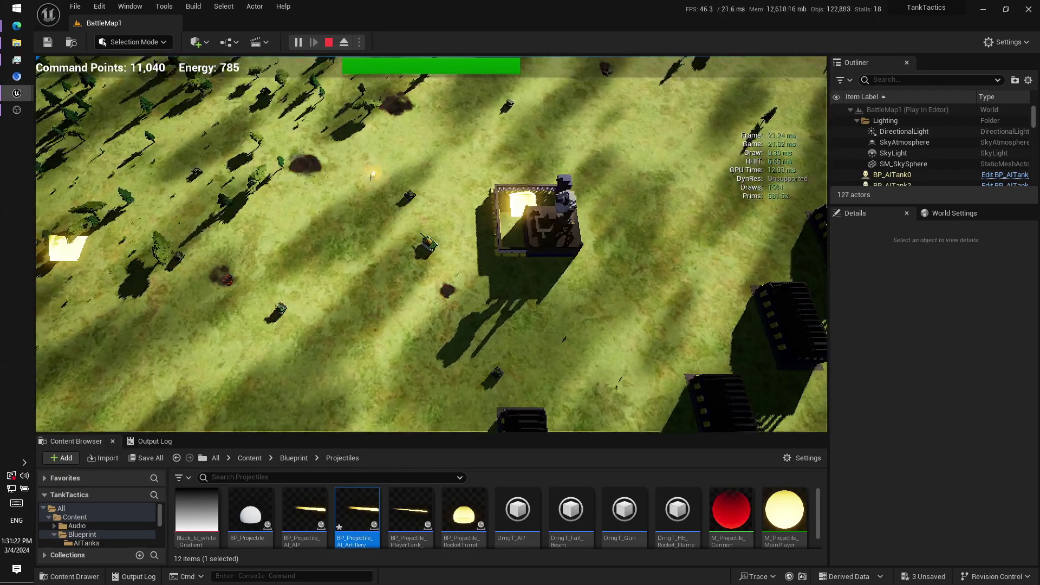
Step: Build three Rocket Turrets in a diagonal line between the Observation Post and the enemy side
right_click(387, 206)
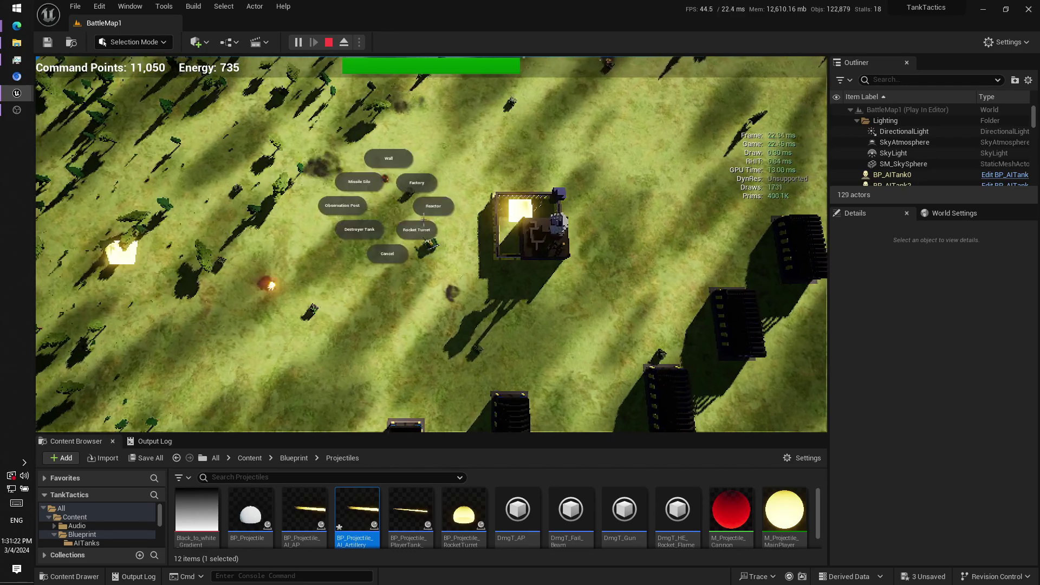
click(418, 229)
click(335, 249)
right_click(413, 239)
click(443, 265)
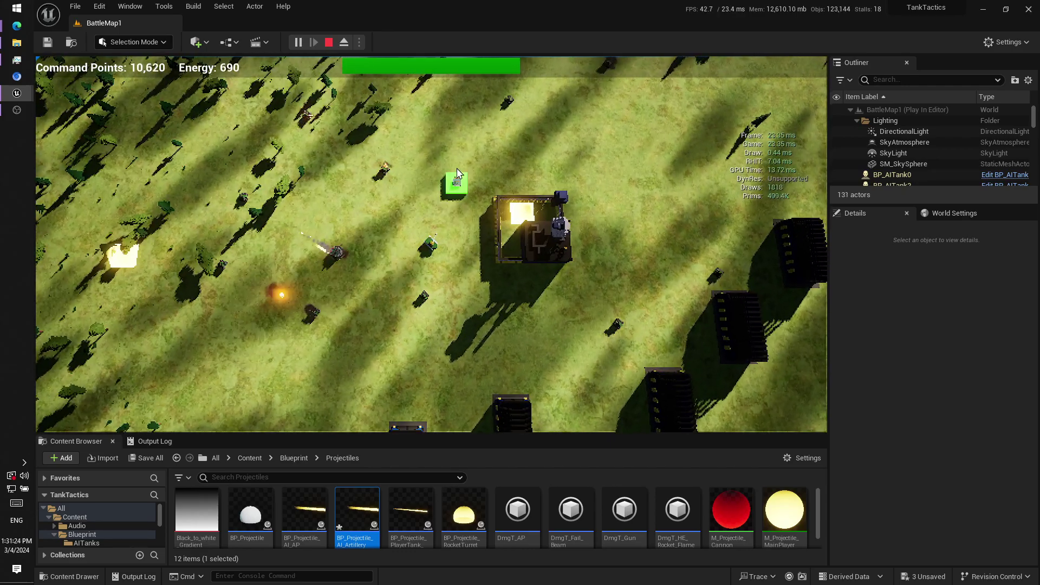
click(433, 160)
right_click(488, 179)
key(w)
click(519, 206)
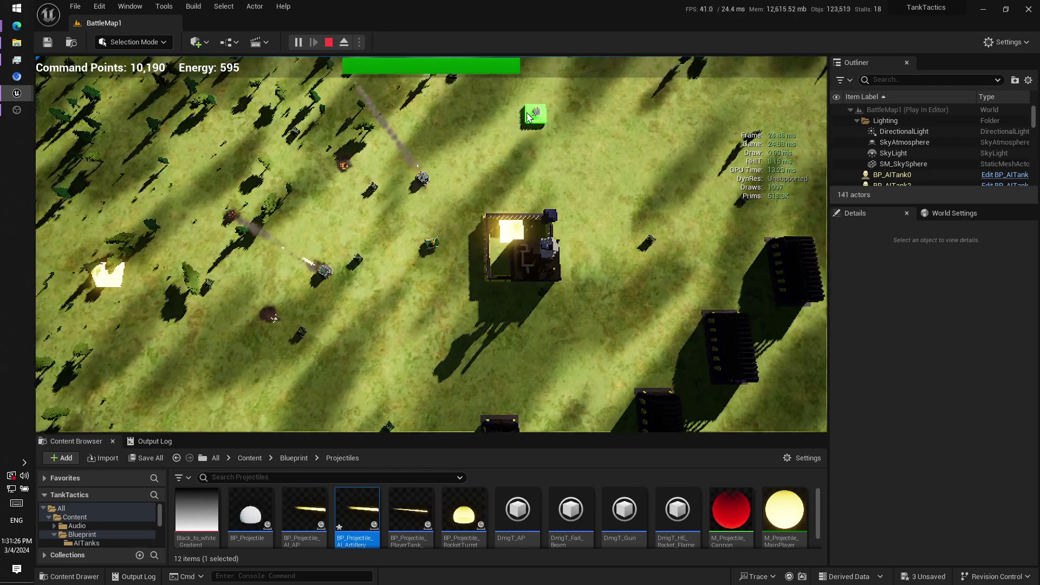
click(528, 116)
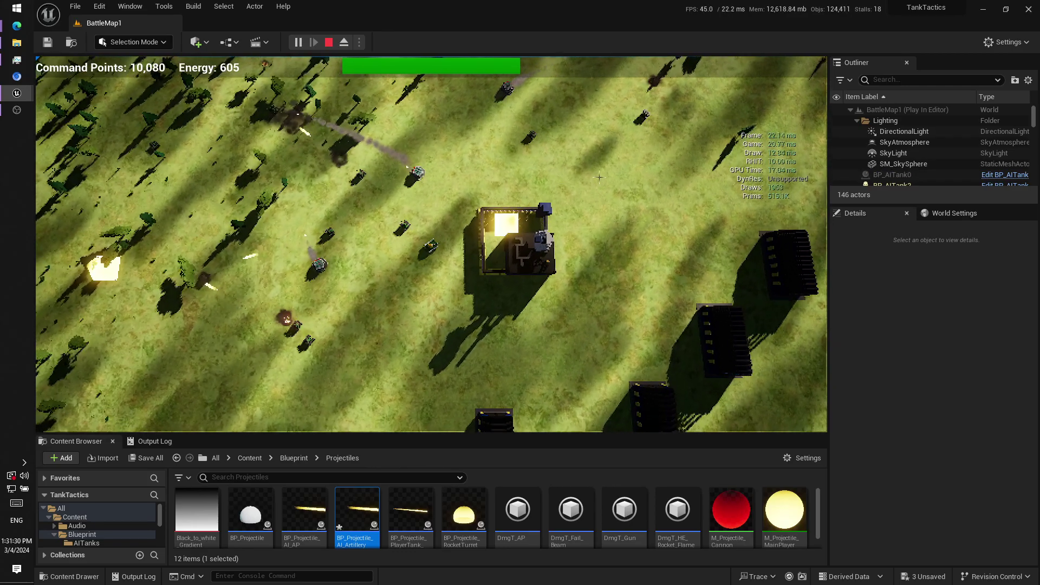
Step: Fill the gaps in the diagonal defensive line with two more Rocket Turrets
right_click(566, 183)
click(590, 206)
click(475, 136)
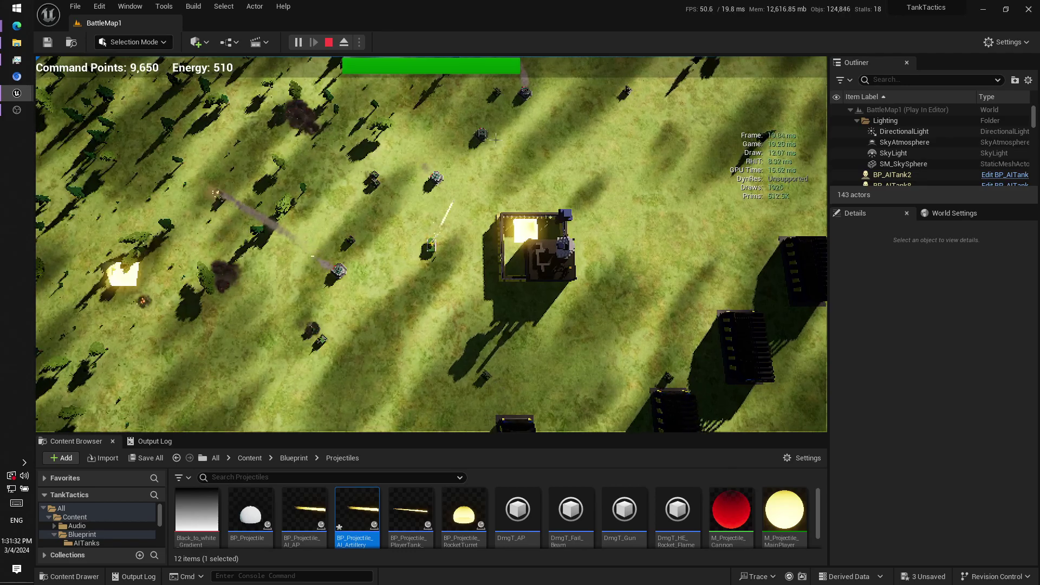
right_click(494, 138)
click(521, 161)
click(352, 229)
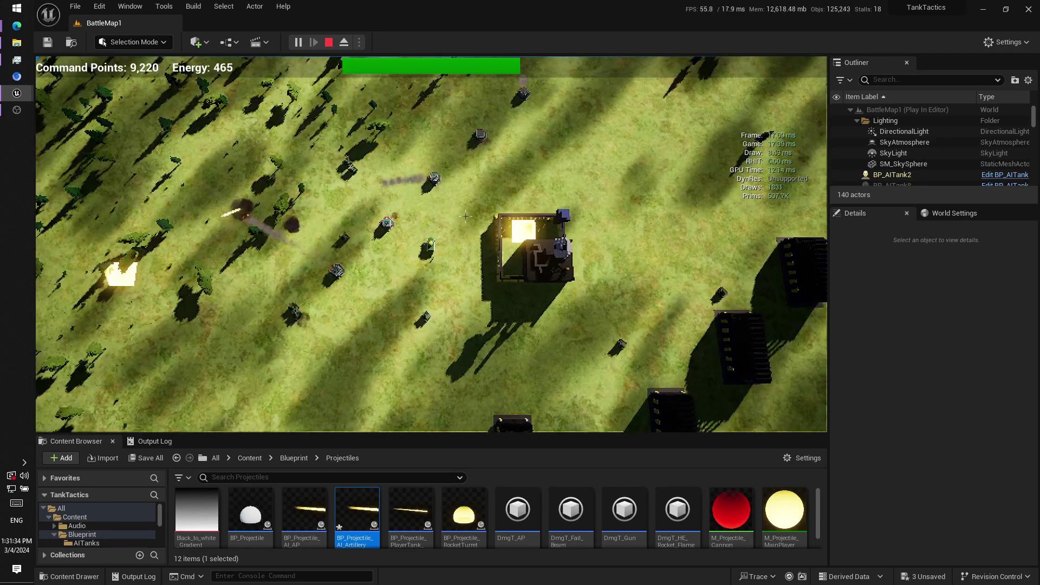
Step: Build three Reactors around the Observation Post, behind the Rocket Turret line
right_click(509, 210)
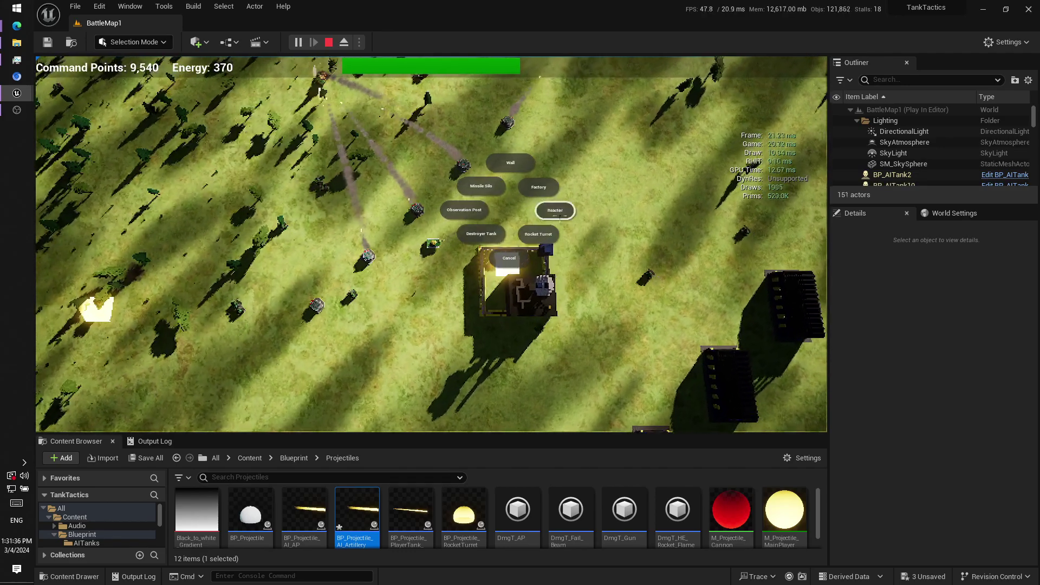
click(555, 211)
key(d)
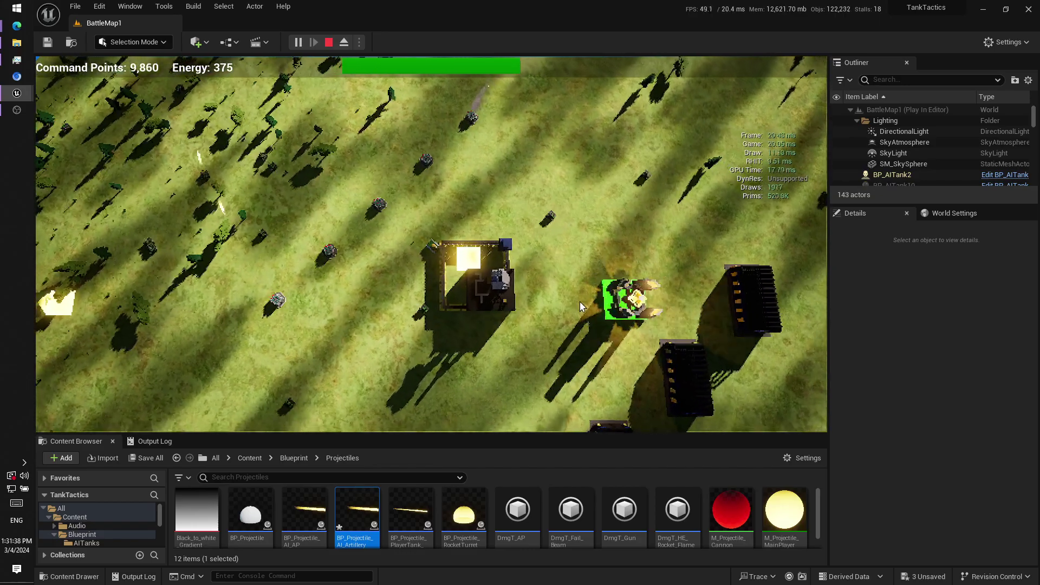
click(564, 329)
right_click(611, 312)
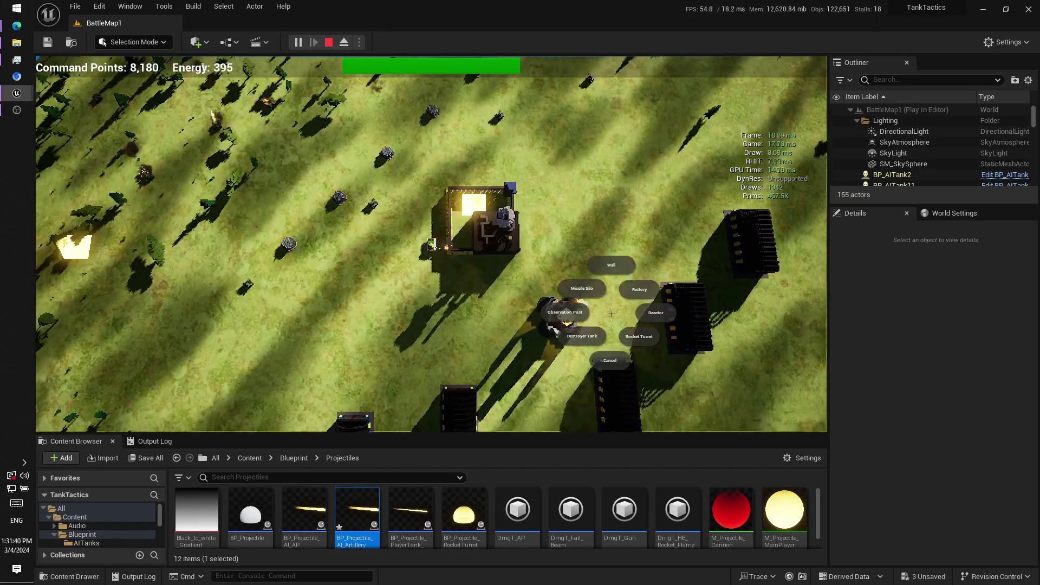
click(655, 315)
click(355, 321)
right_click(518, 325)
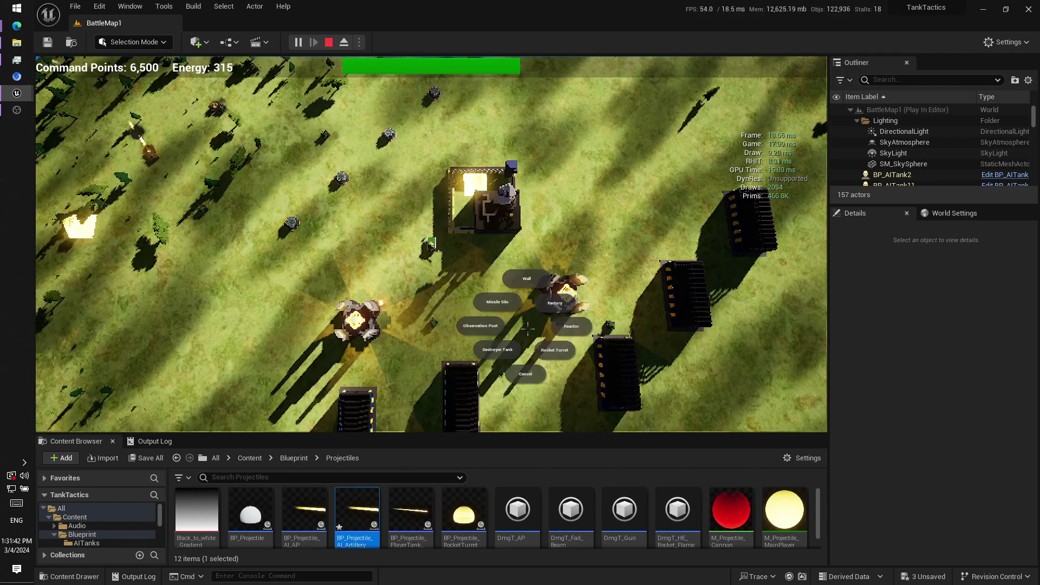
click(566, 328)
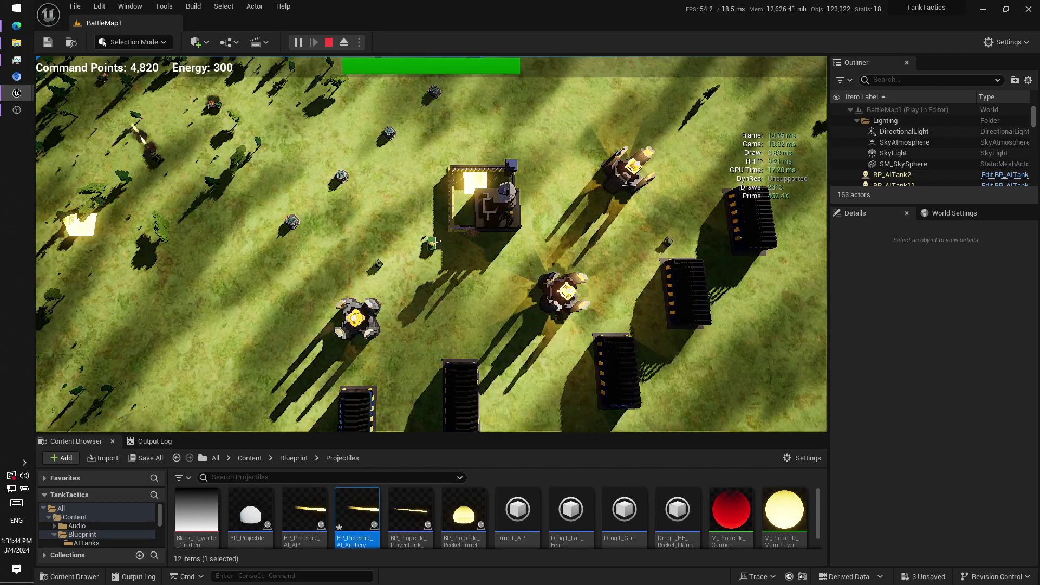
Step: Move the player tank around the Observation Post and inspect the Rocket Turret line and Reactors up close
key(a)
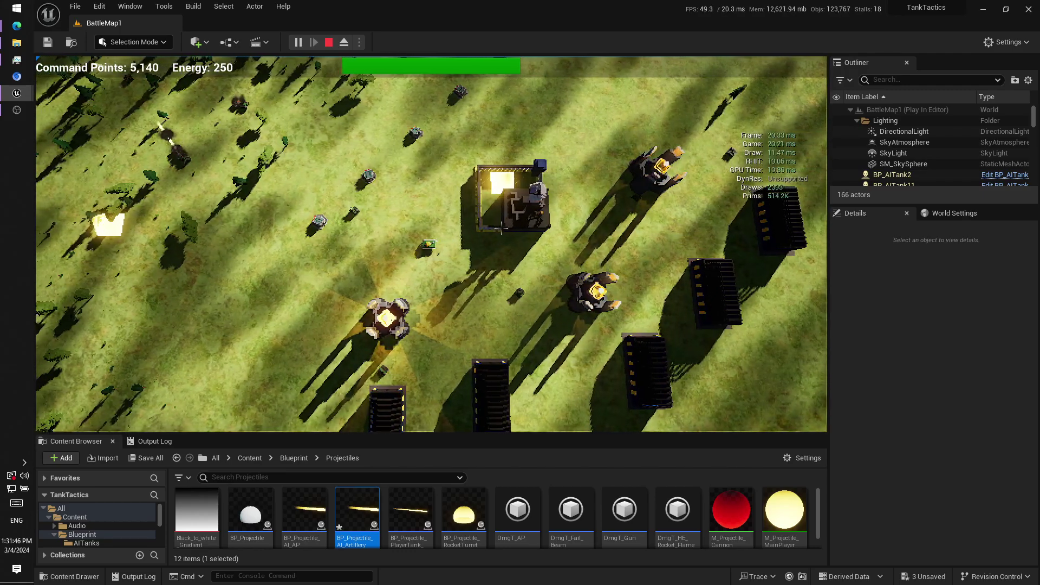
key(a)
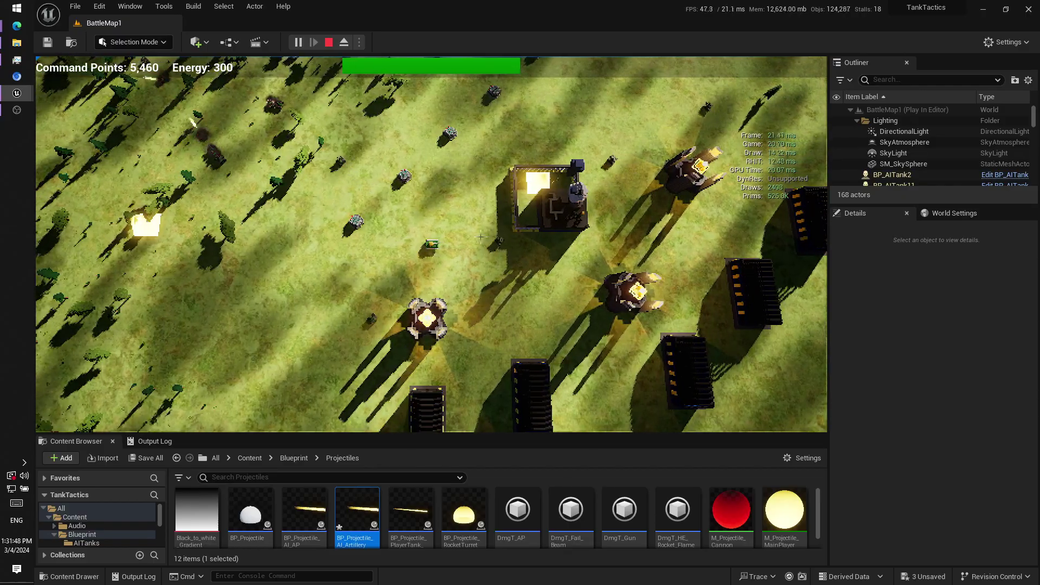
key(d)
key(w)
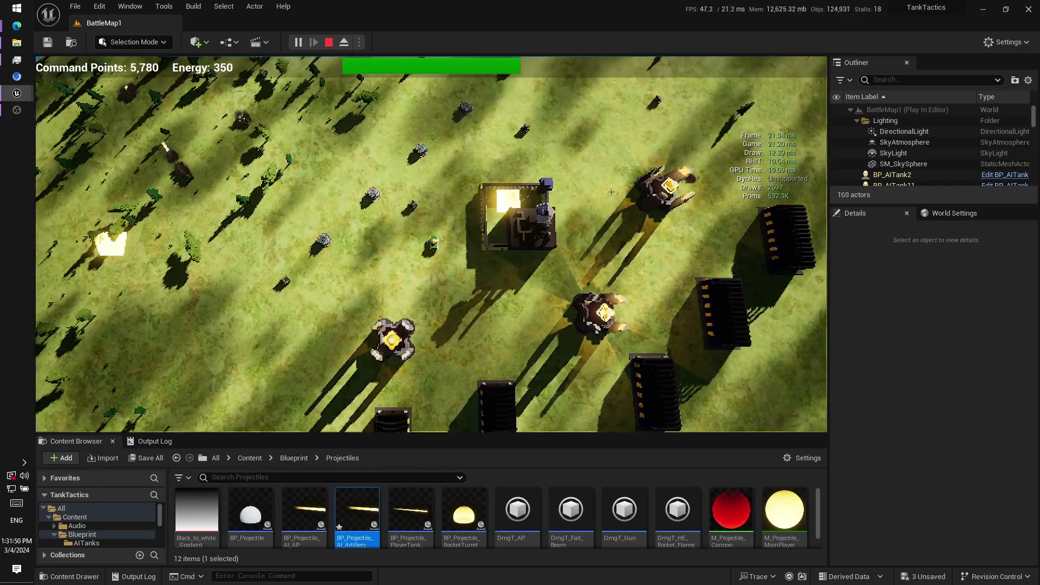
key(w)
scroll(611, 191, up, 5)
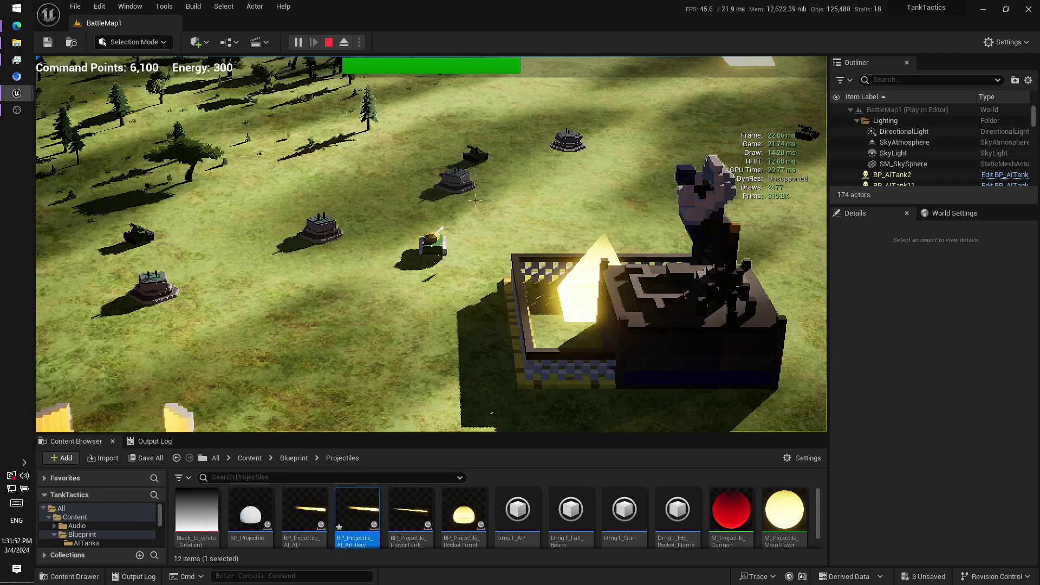
key(d)
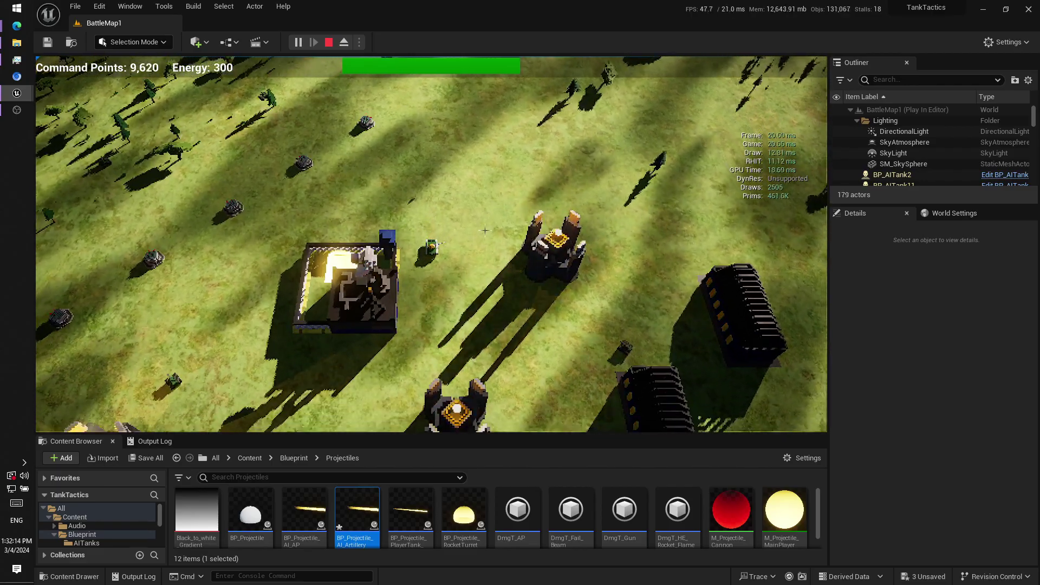
Step: Drive the player tank past the Observation Post to its far side, examining the Reactors and the Rocket Turret line
key(s)
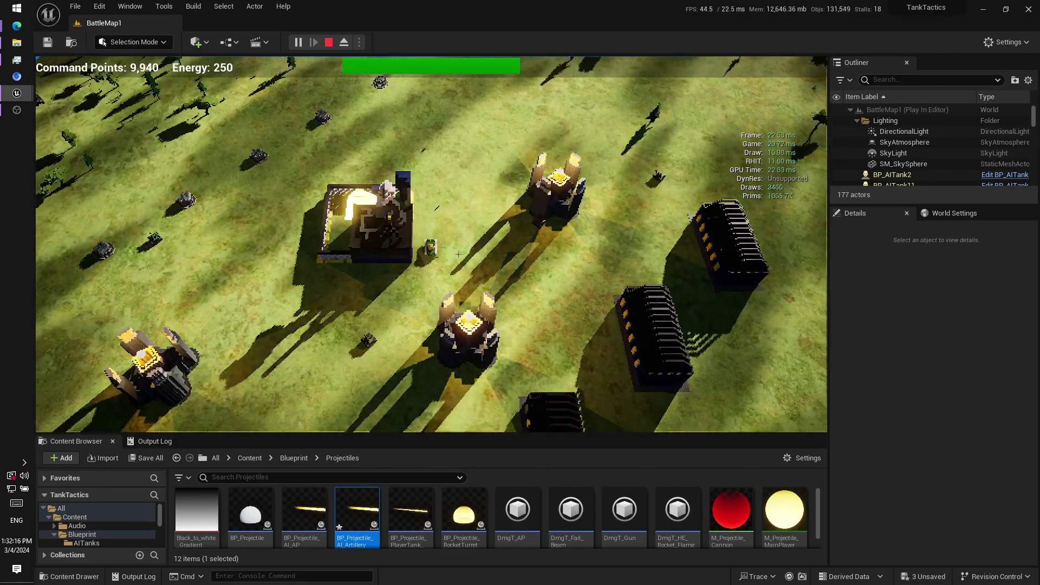
key(a)
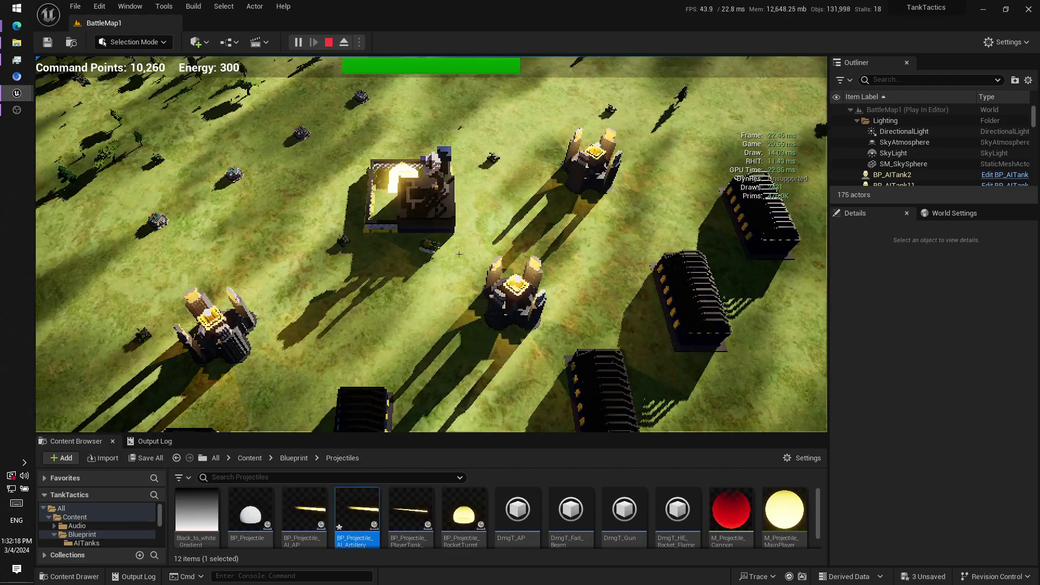
key(a)
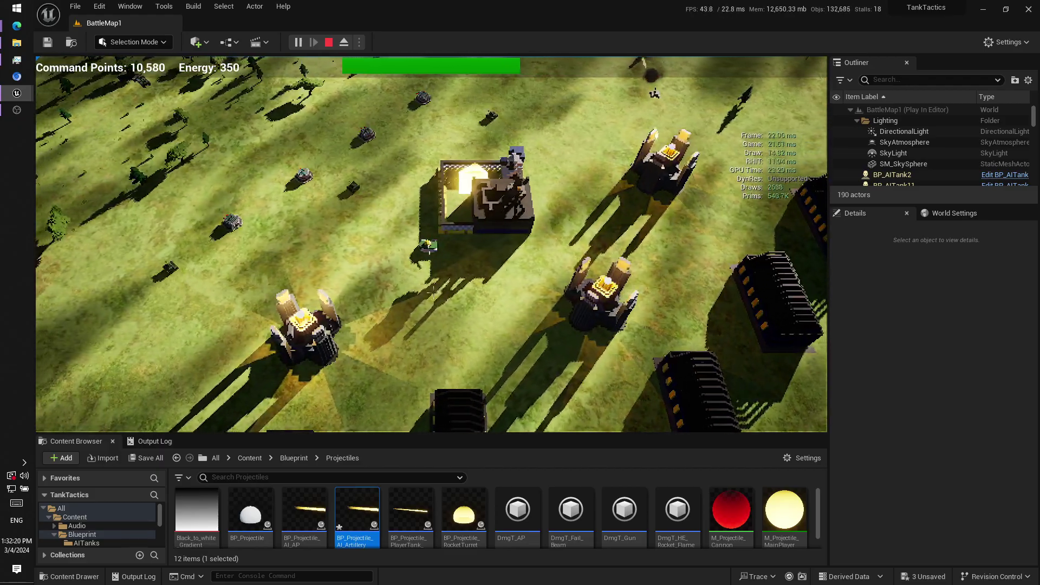
key(a)
key(w)
scroll(347, 295, up, 3)
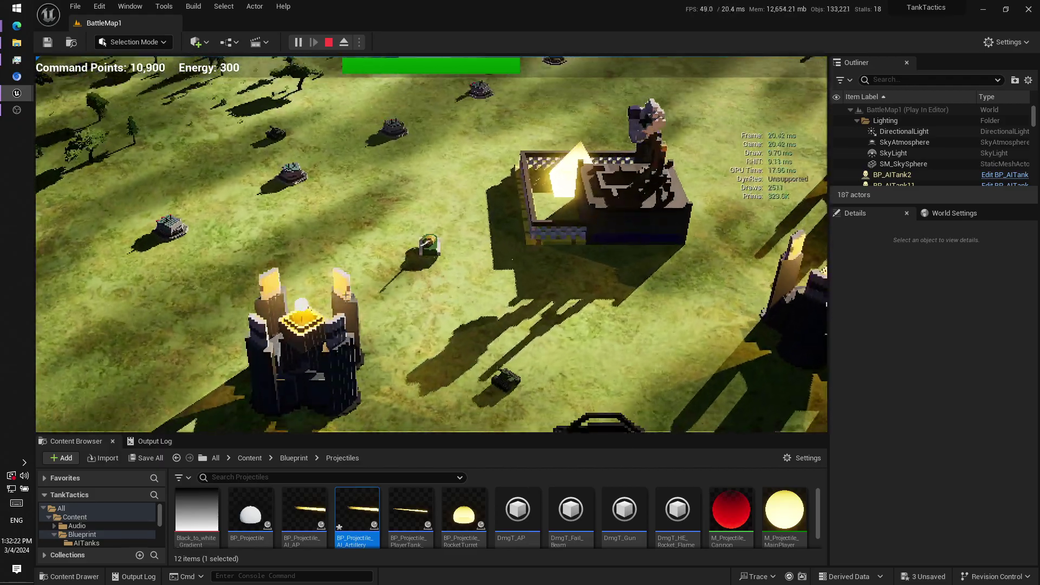
click(347, 295)
key(w)
key(d)
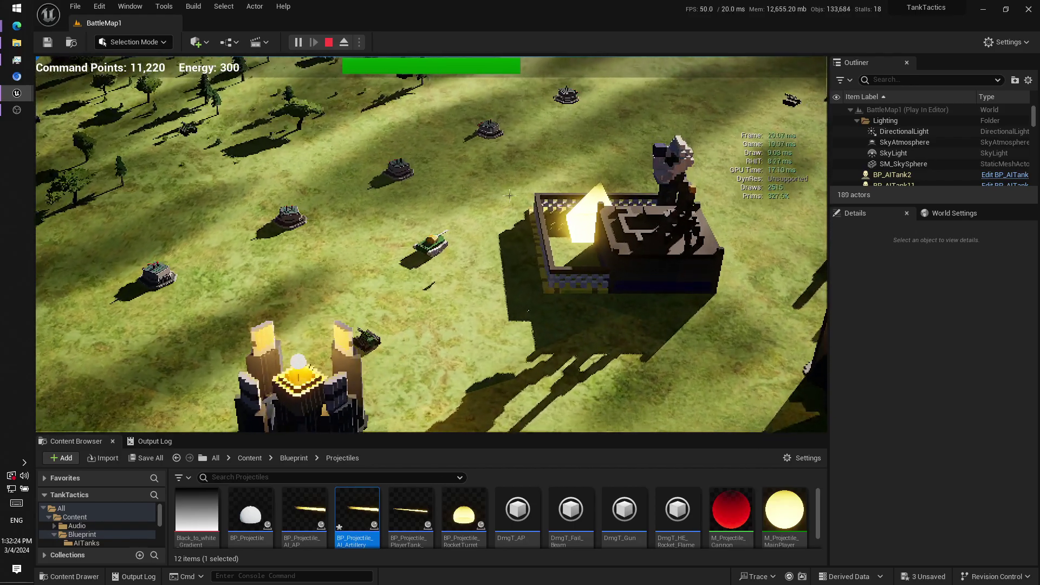
scroll(509, 195, down, 3)
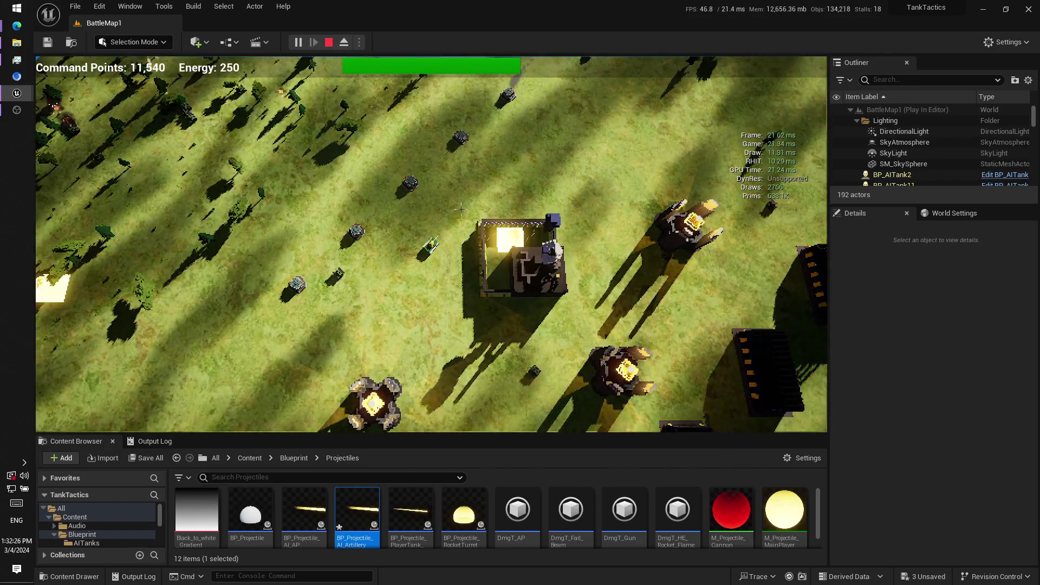
key(w)
right_click(461, 209)
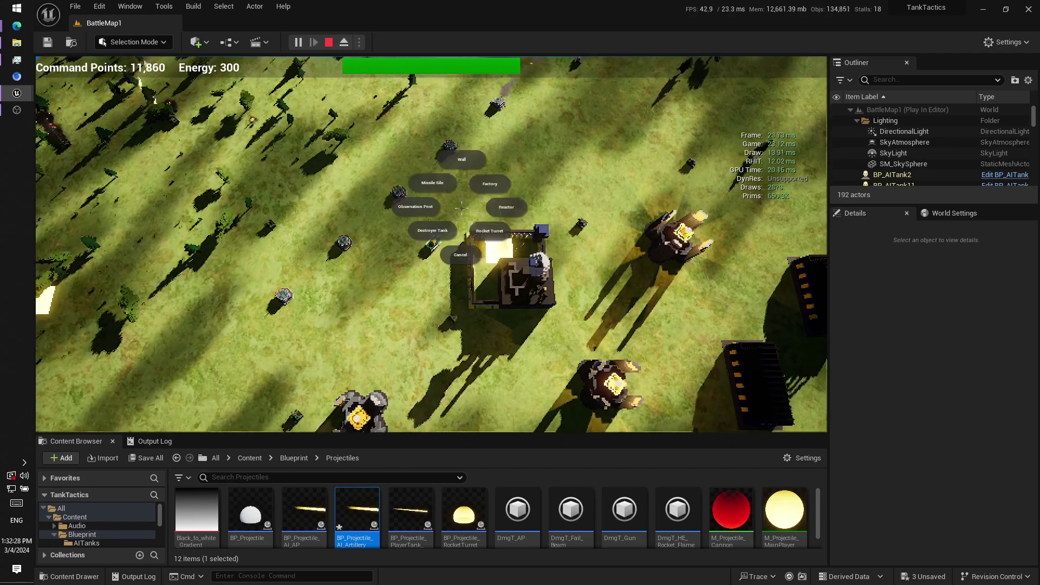
click(474, 261)
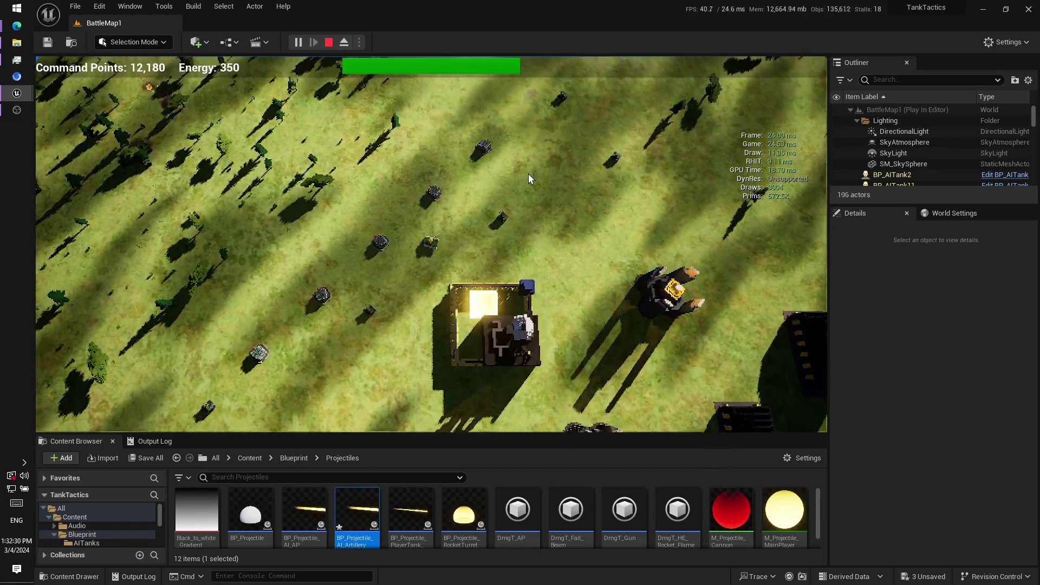
click(528, 173)
click(558, 147)
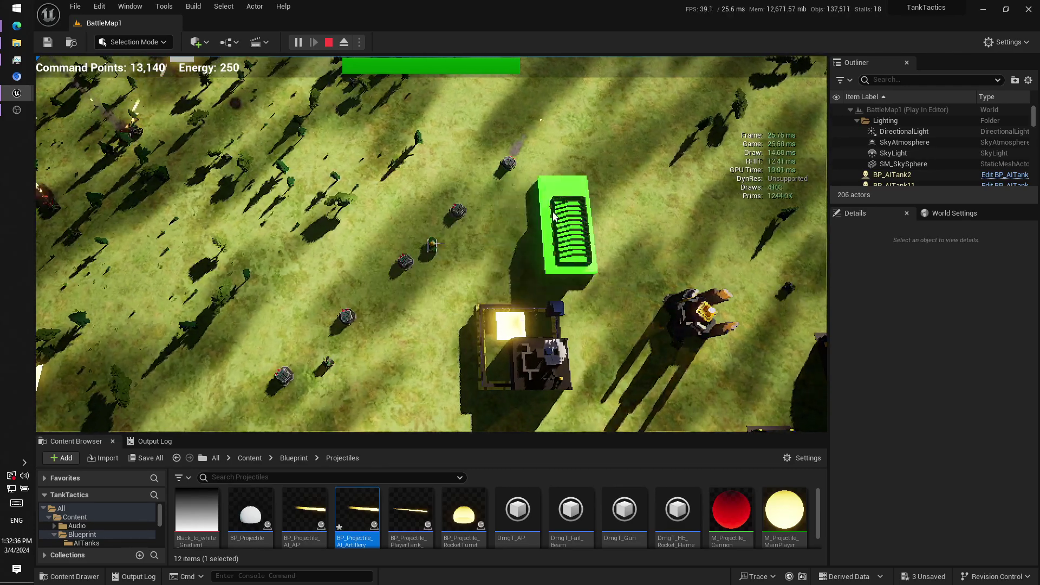
Step: Advance beyond the Rocket Turret line and build an Observation Post at the next glowing control point
key(w)
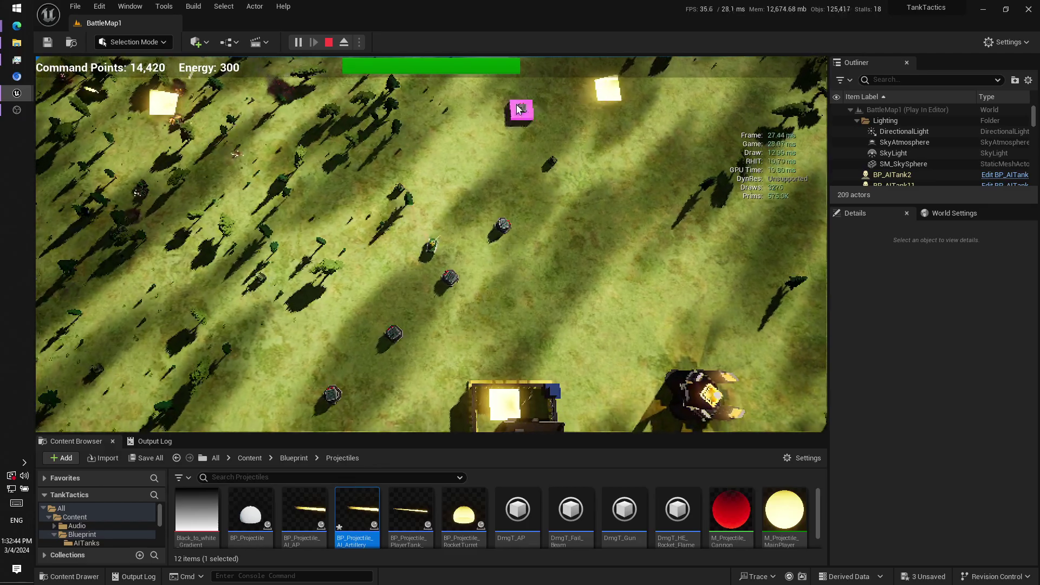
right_click(522, 102)
click(477, 100)
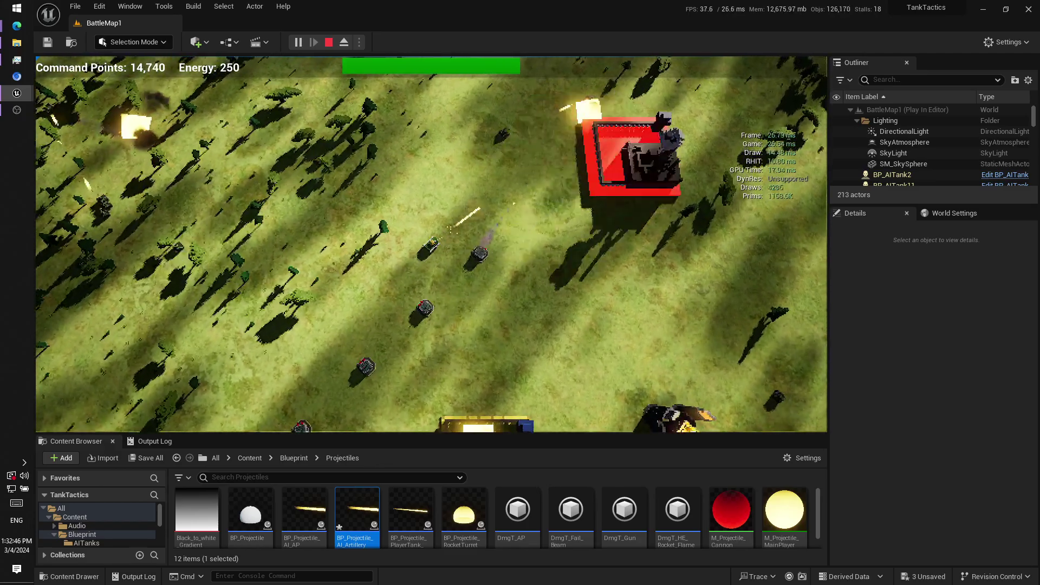
click(626, 138)
Step: Build two Rocket Turrets in front of the new Observation Post, facing the enemy side
right_click(640, 157)
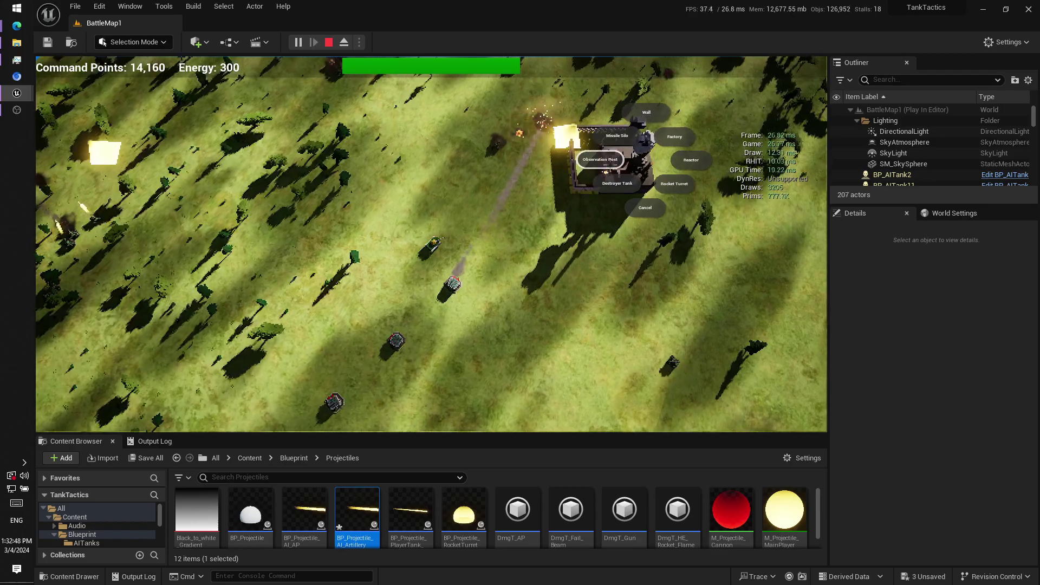
click(679, 183)
click(390, 125)
right_click(441, 128)
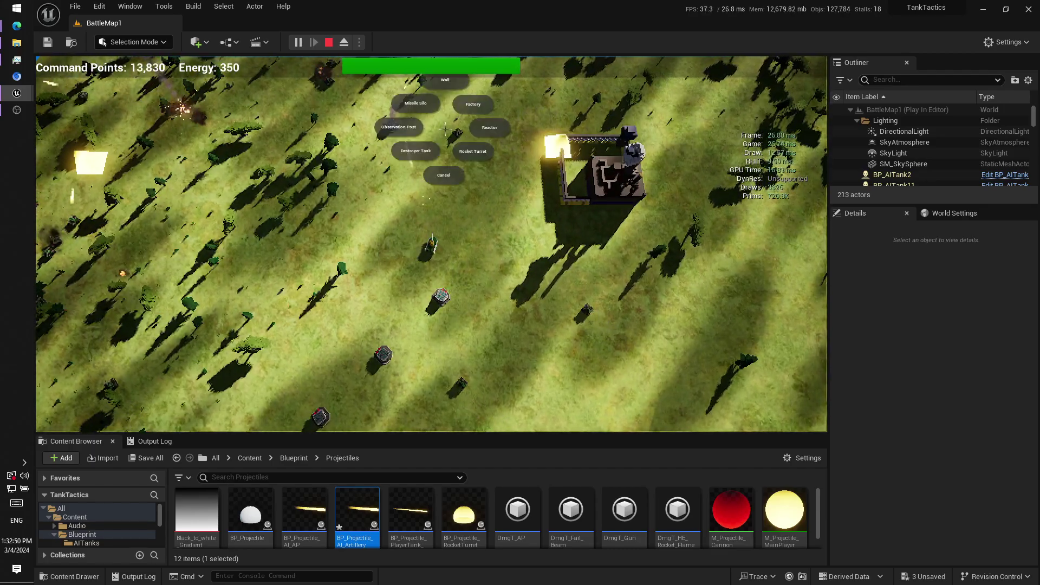
key(w)
click(473, 150)
click(358, 184)
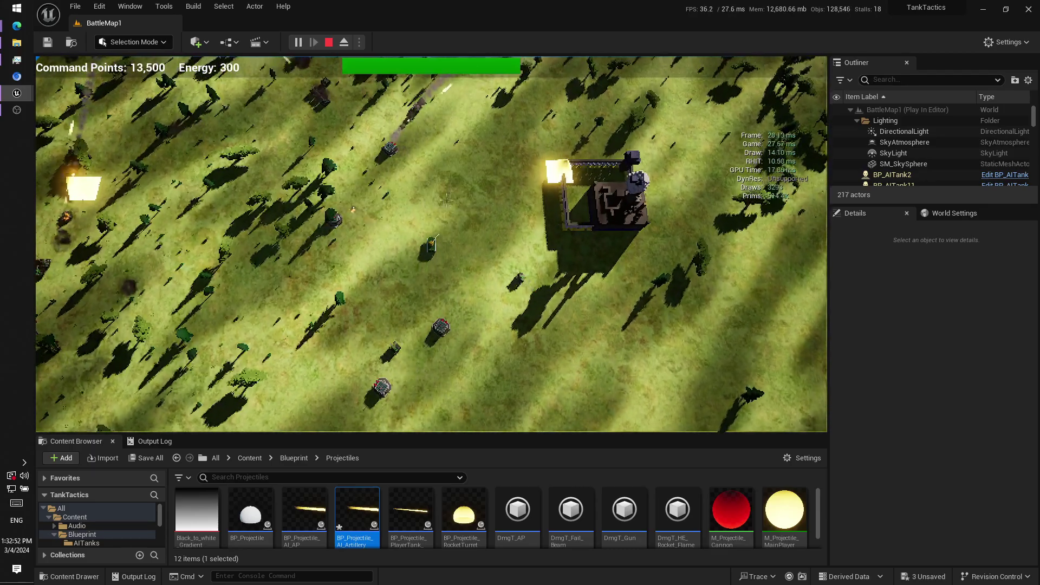
right_click(499, 164)
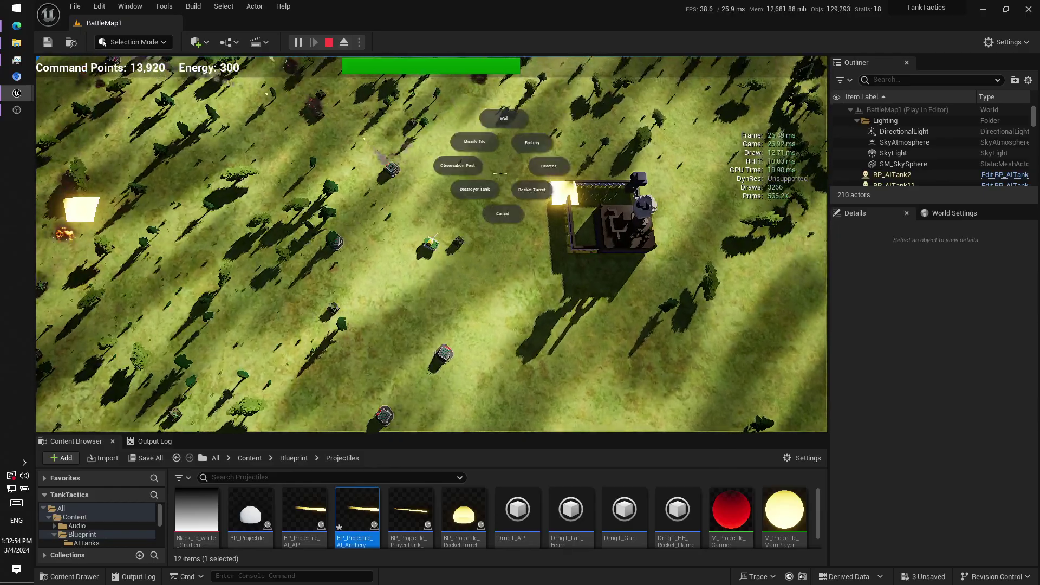
click(504, 213)
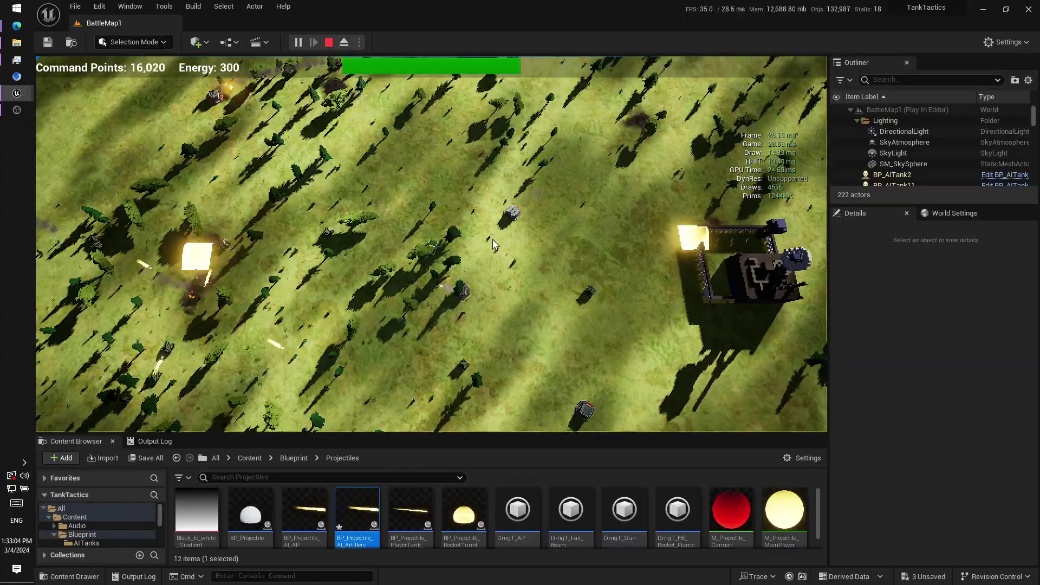
Step: Drive the player tank into the forest and fight the enemy tanks around the contested control point
scroll(429, 251, up, 5)
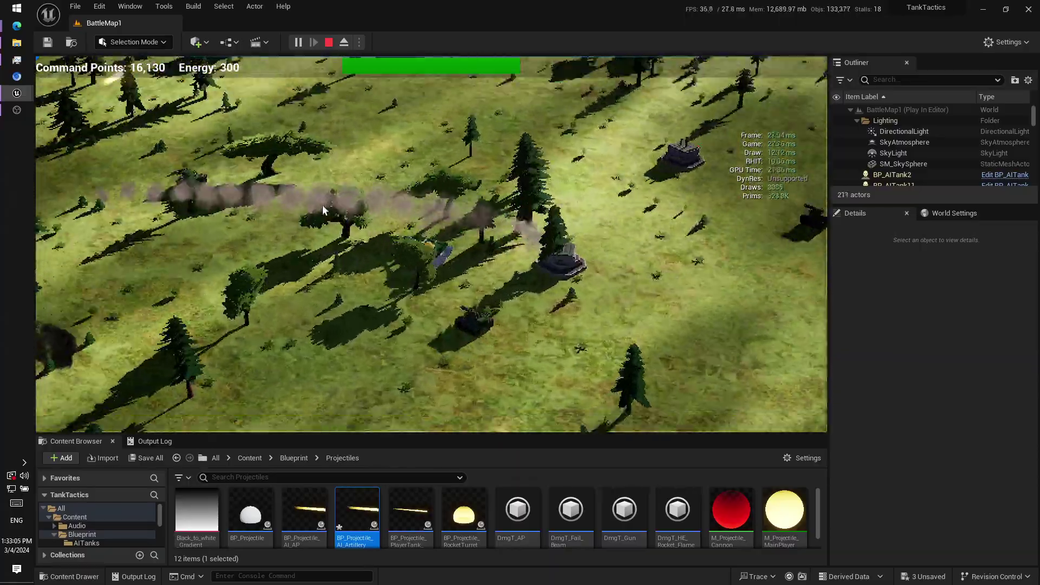
scroll(323, 205, down, 3)
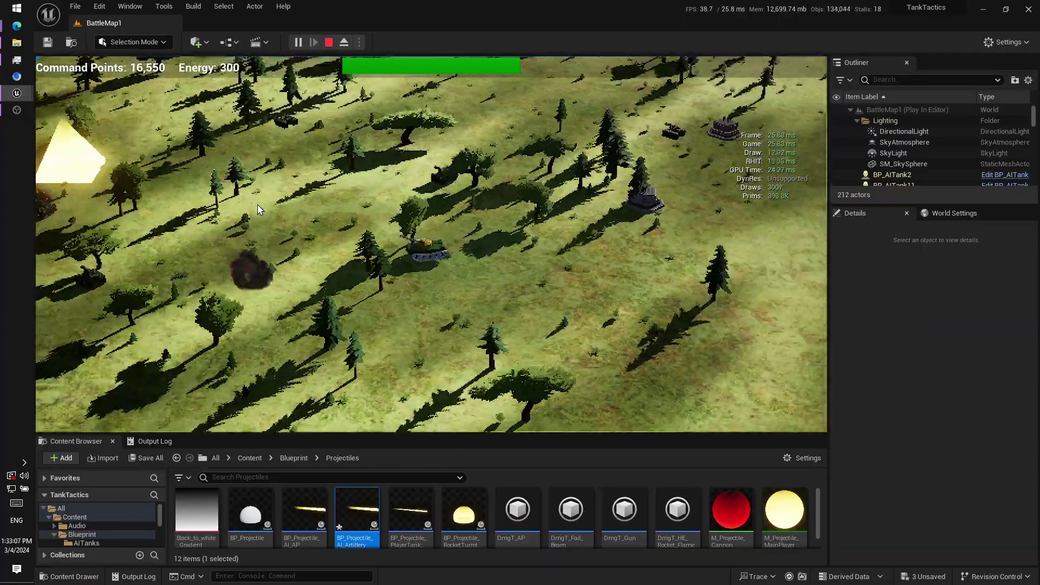
scroll(259, 209, down, 3)
drag(283, 167, 232, 259)
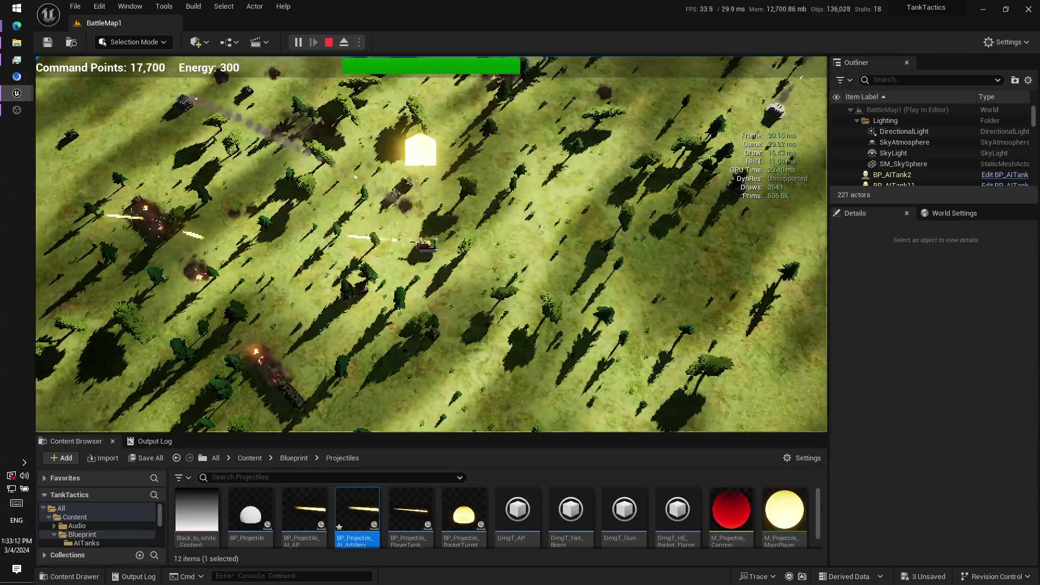
scroll(432, 243, up, 3)
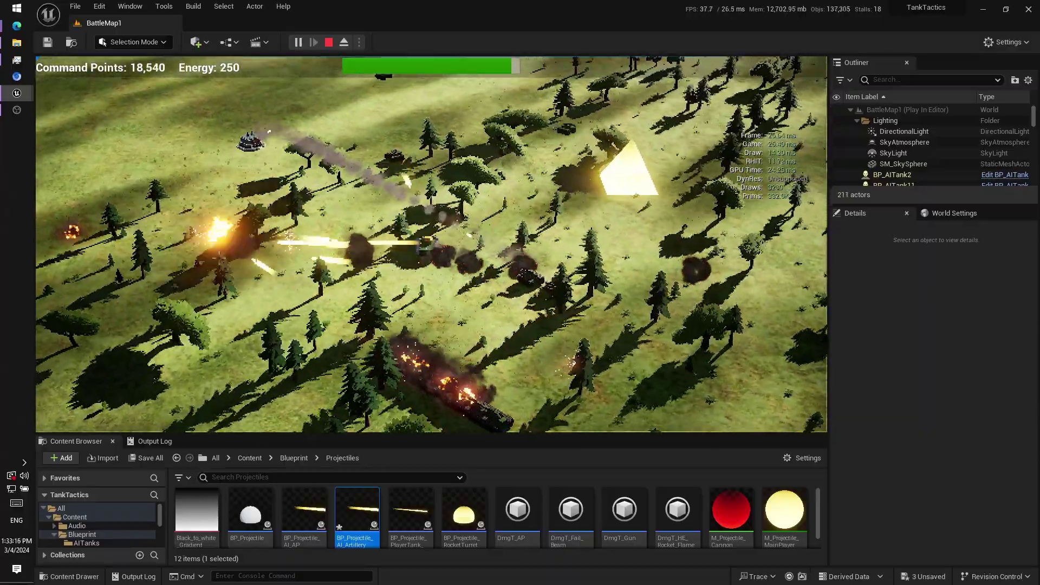
scroll(313, 145, down, 3)
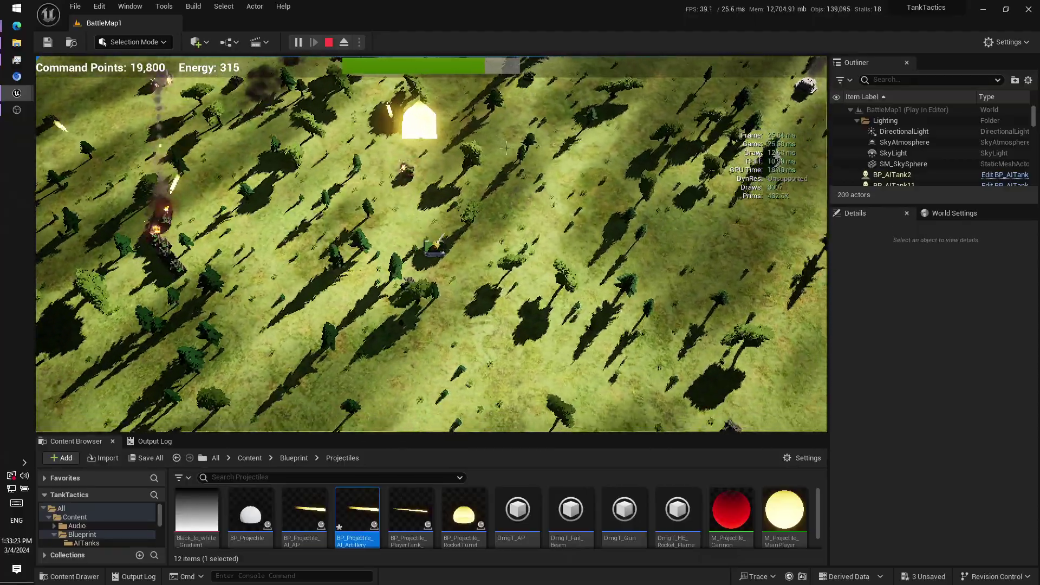
Step: Try to place an Observation Post on open ground between the forest and the Rocket Turret line
right_click(504, 172)
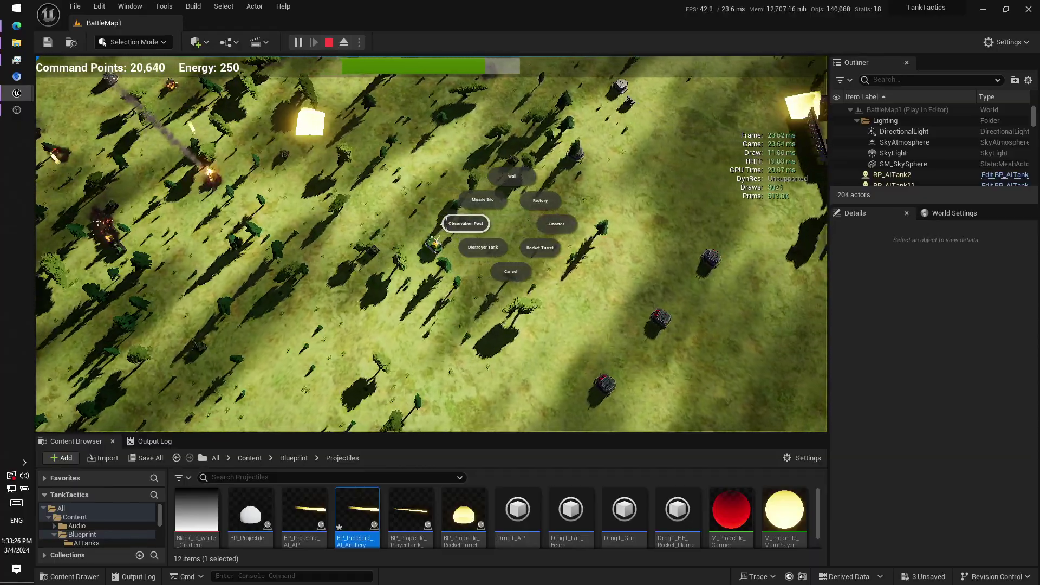
click(465, 223)
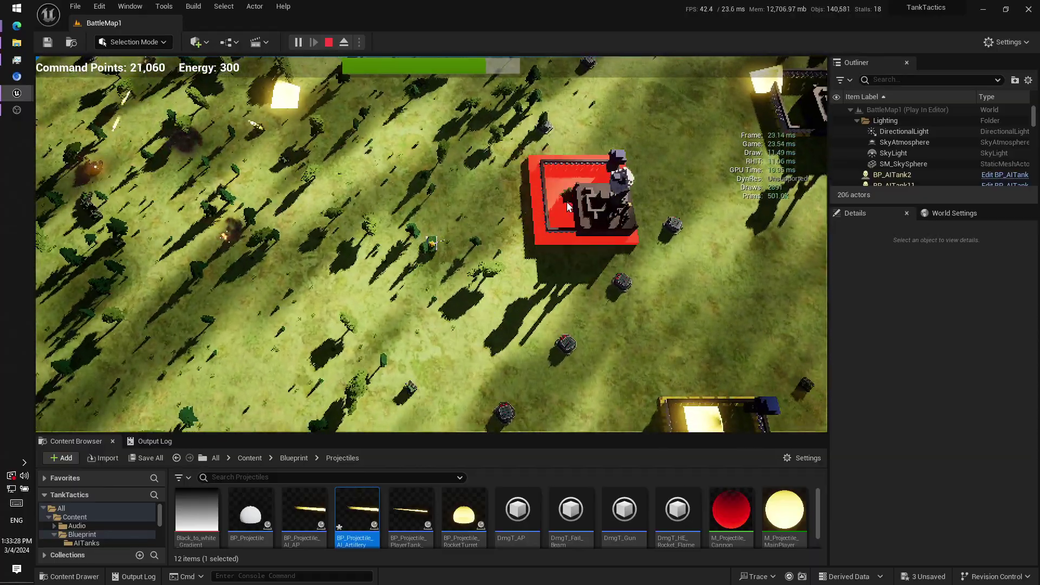
key(a)
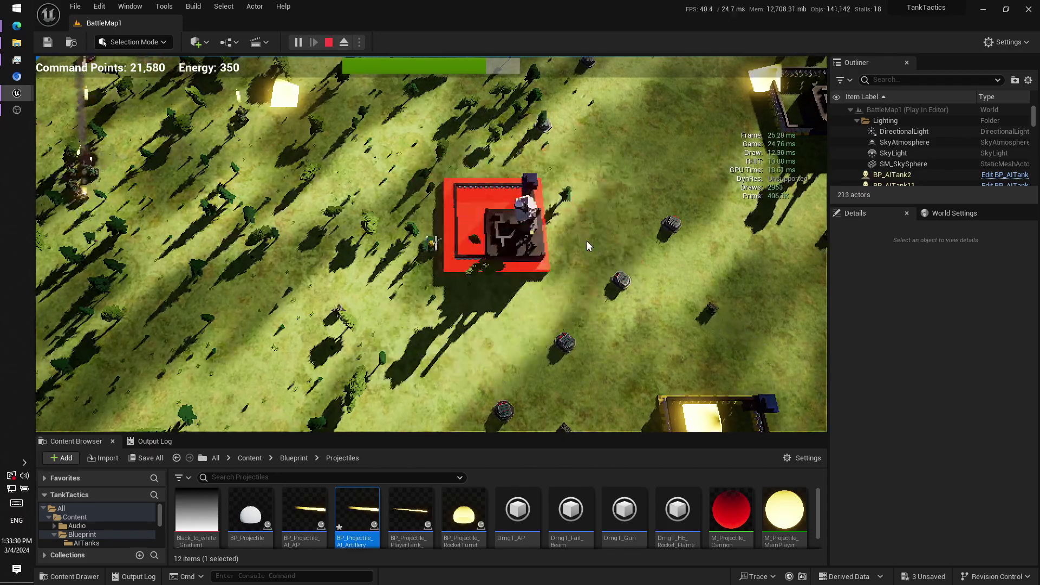
right_click(558, 249)
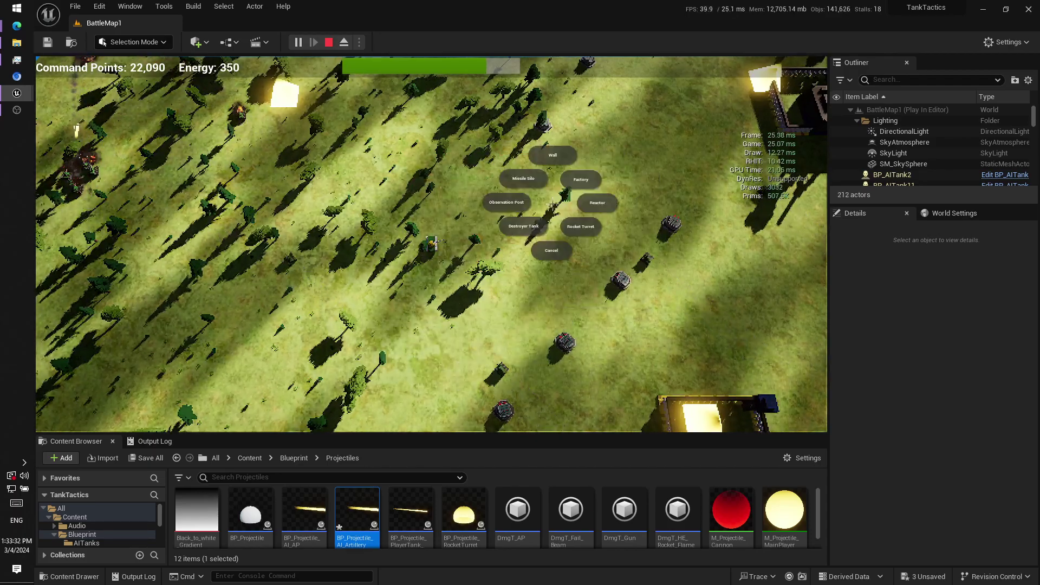
click(558, 250)
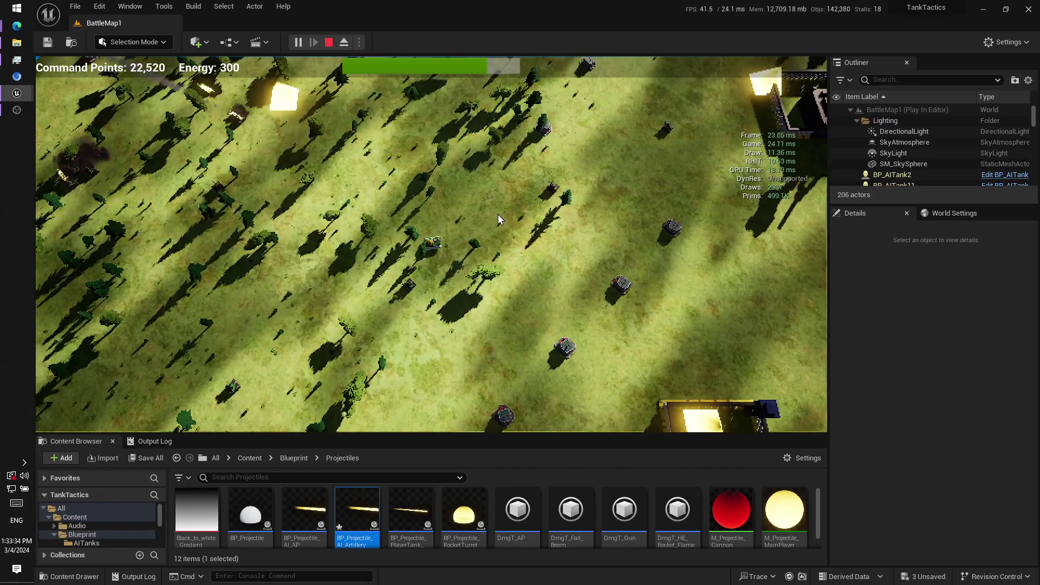
Step: Stop the playtest and survey the control points and the red enemy base in the level editor
key(w)
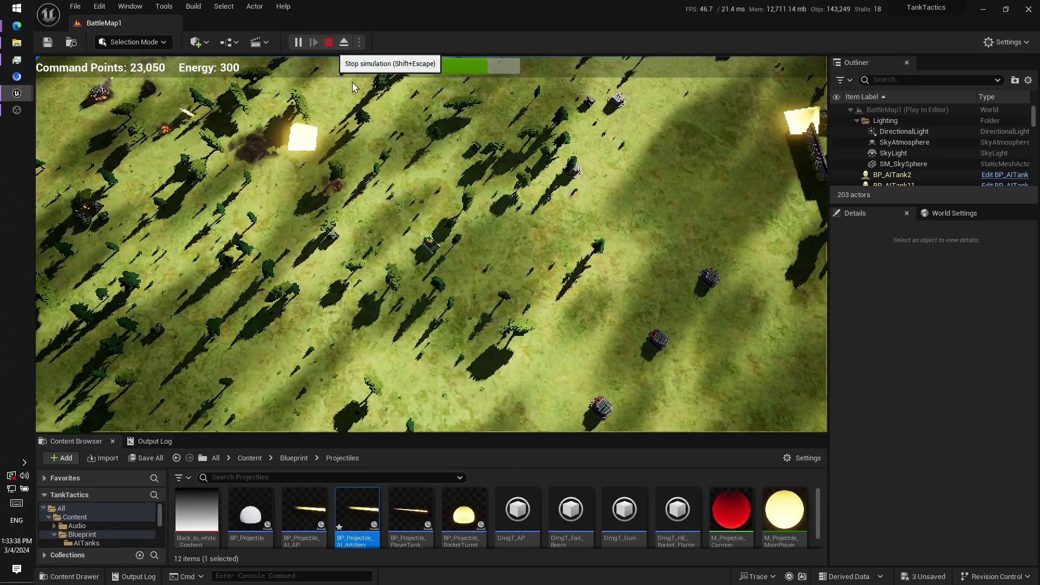
click(329, 42)
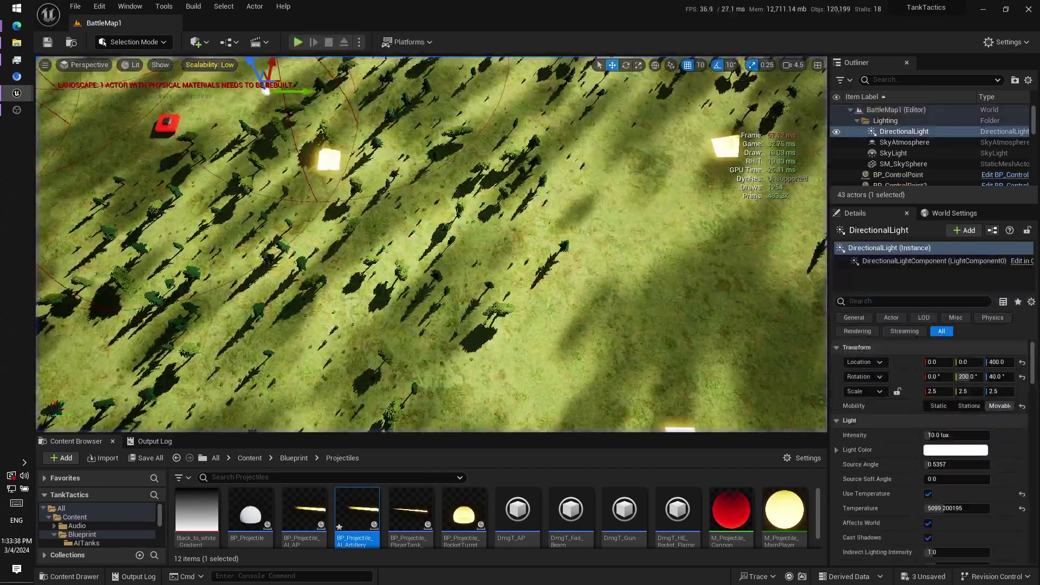
key(w)
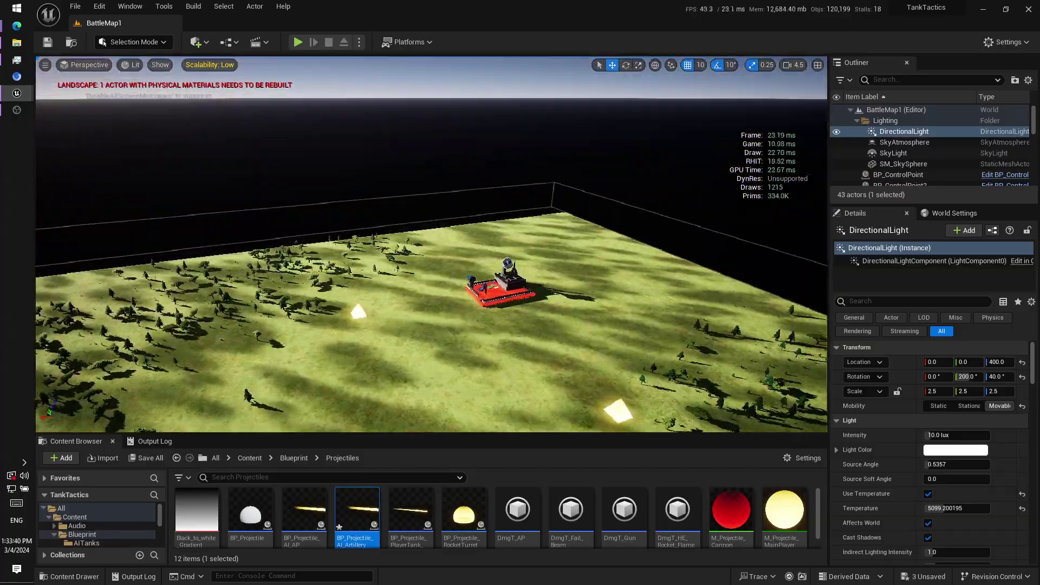
key(w)
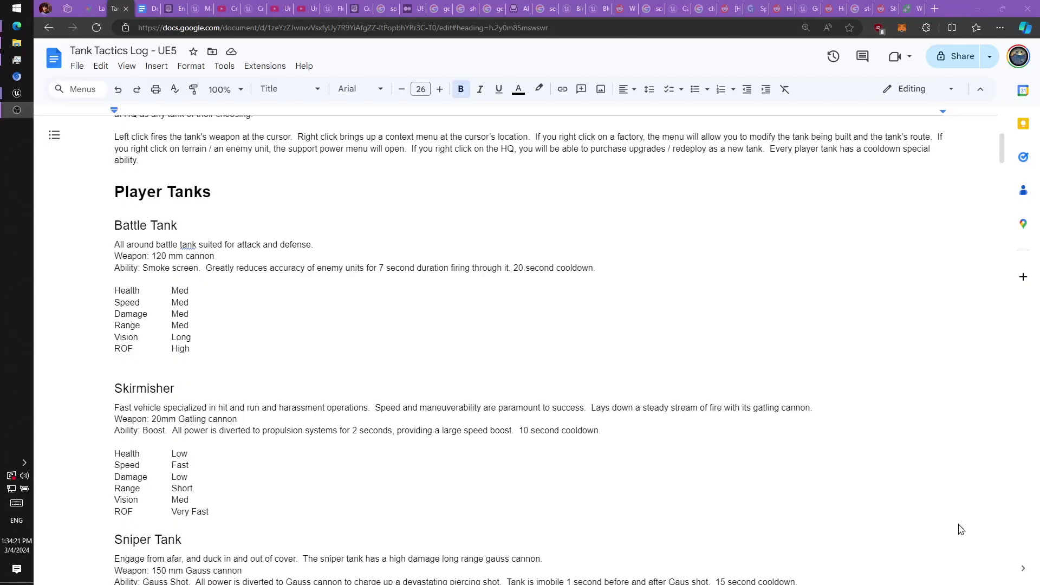
Step: Switch to the Tank Tactics Log - UE5 document in Google Docs and review the Battle Tank entry under Player Tanks
scroll(417, 304, up, 5)
scroll(416, 304, down, 6)
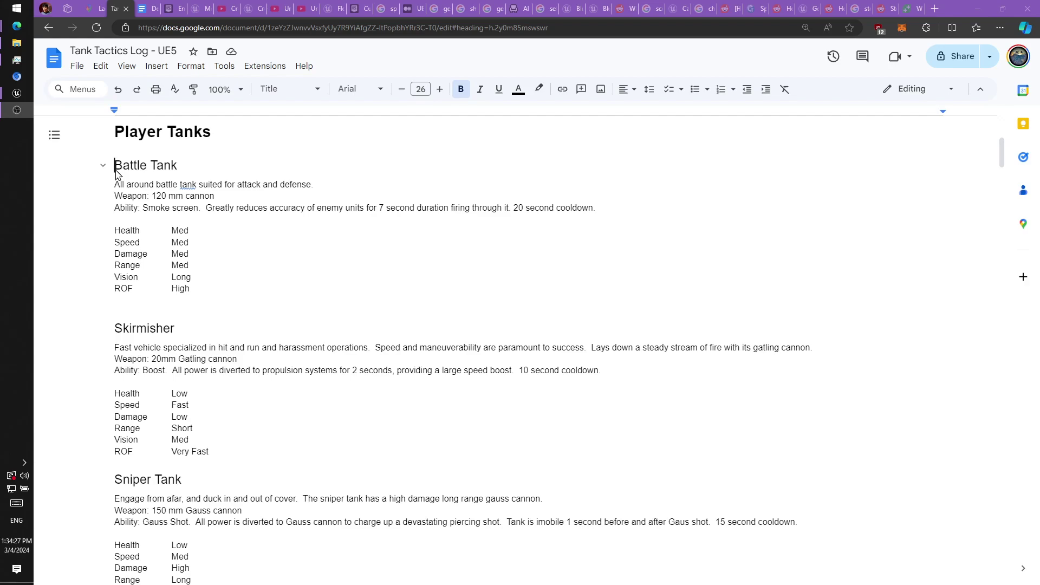
drag(116, 165, 251, 304)
double_click(255, 309)
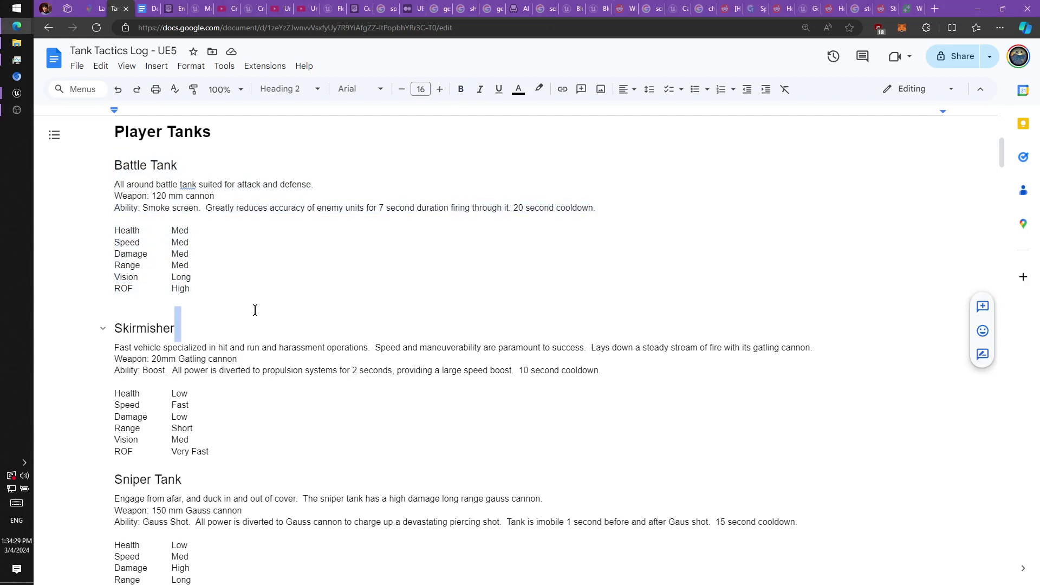
double_click(268, 276)
double_click(269, 296)
click(276, 290)
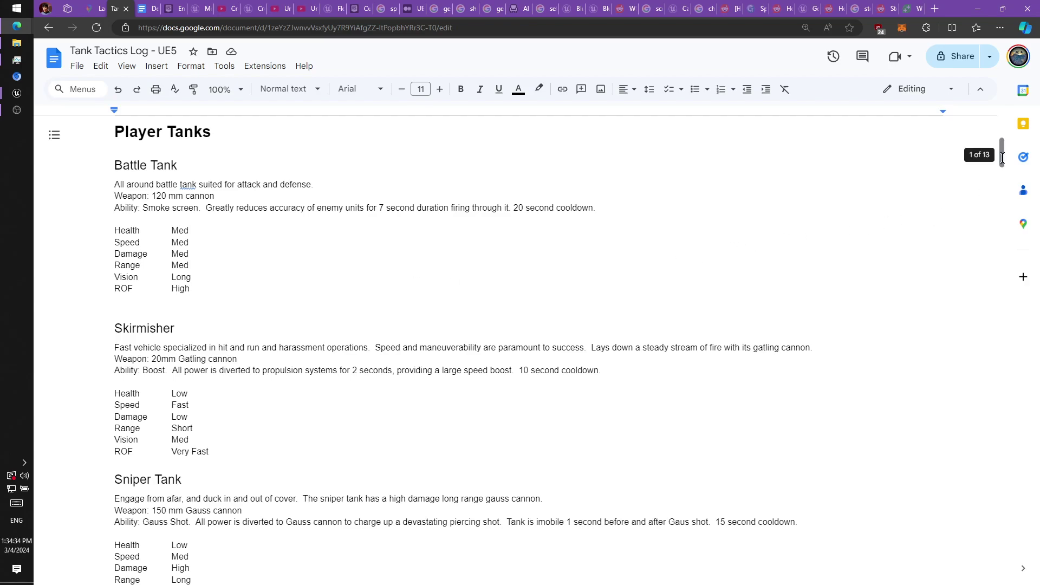
Step: Review the Skirmisher's description and stats and continue to the Sniper Tank entry
scroll(404, 378, down, 1)
drag(124, 277, 227, 335)
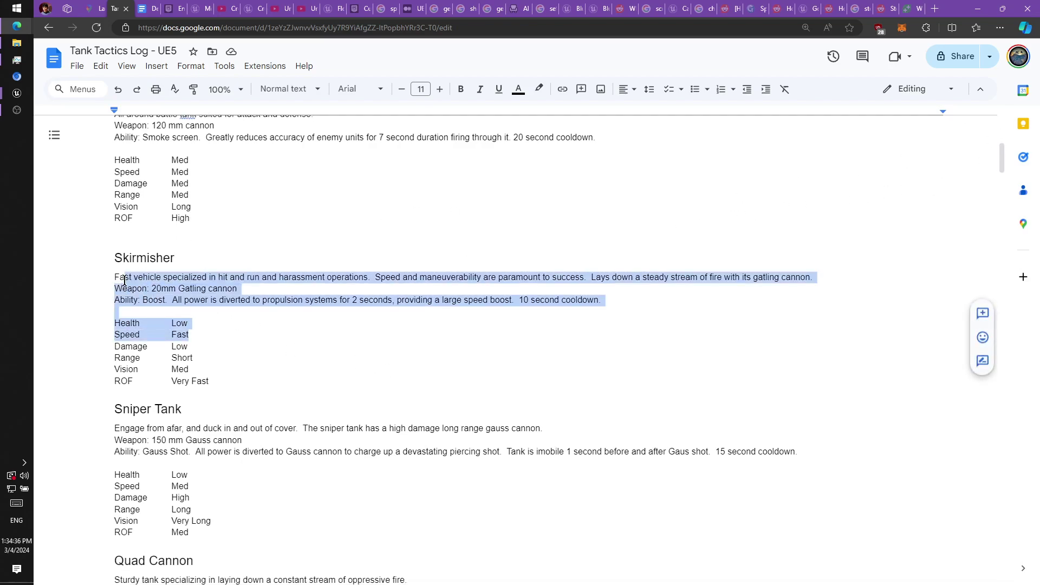
click(272, 341)
scroll(273, 341, down, 2)
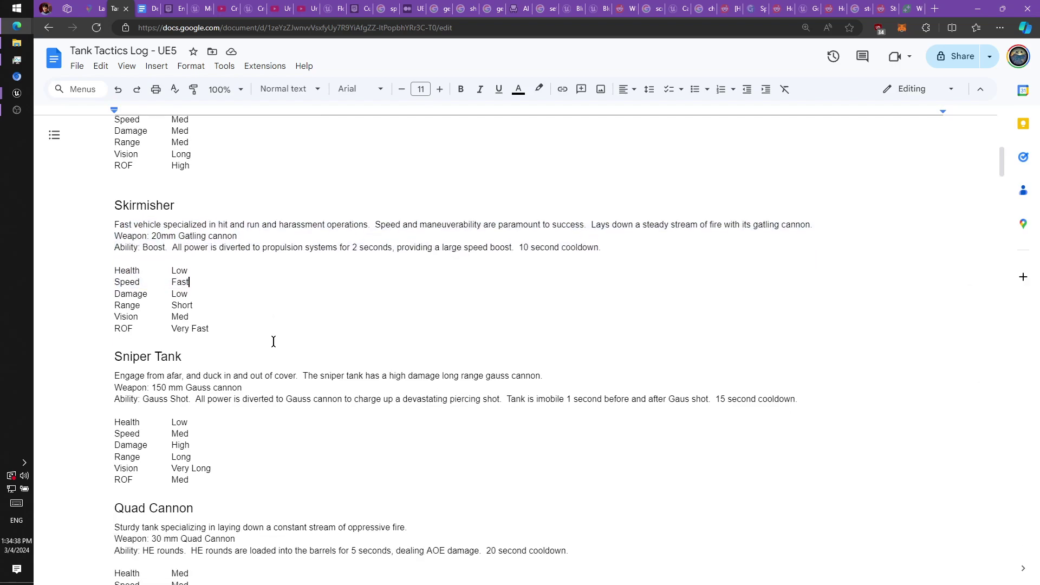
Step: Review the Sniper Tank's ability and stats and continue through the Quad Cannon entry
drag(271, 341, 115, 269)
click(239, 341)
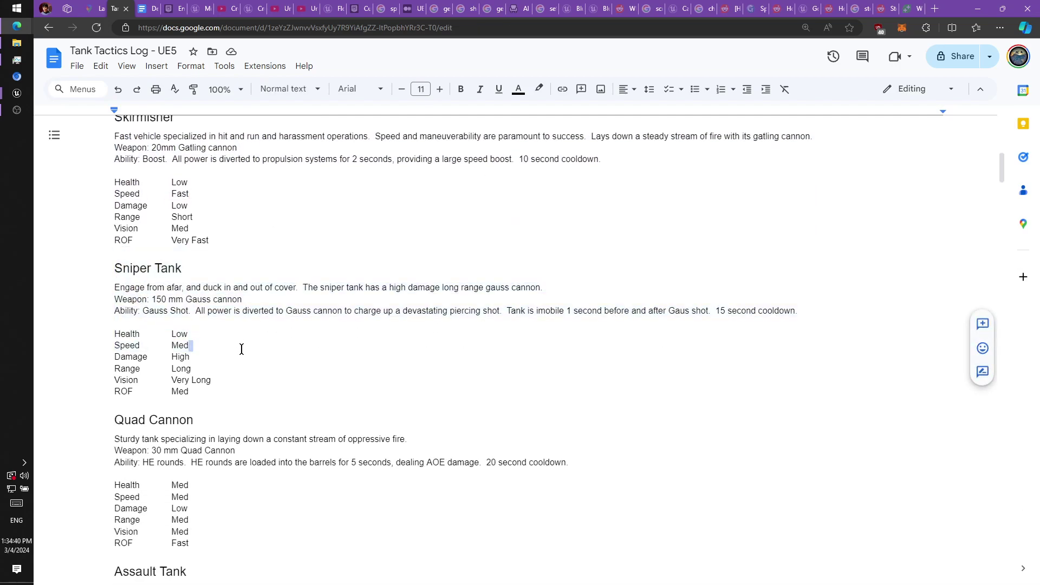
scroll(239, 349, down, 2)
click(301, 348)
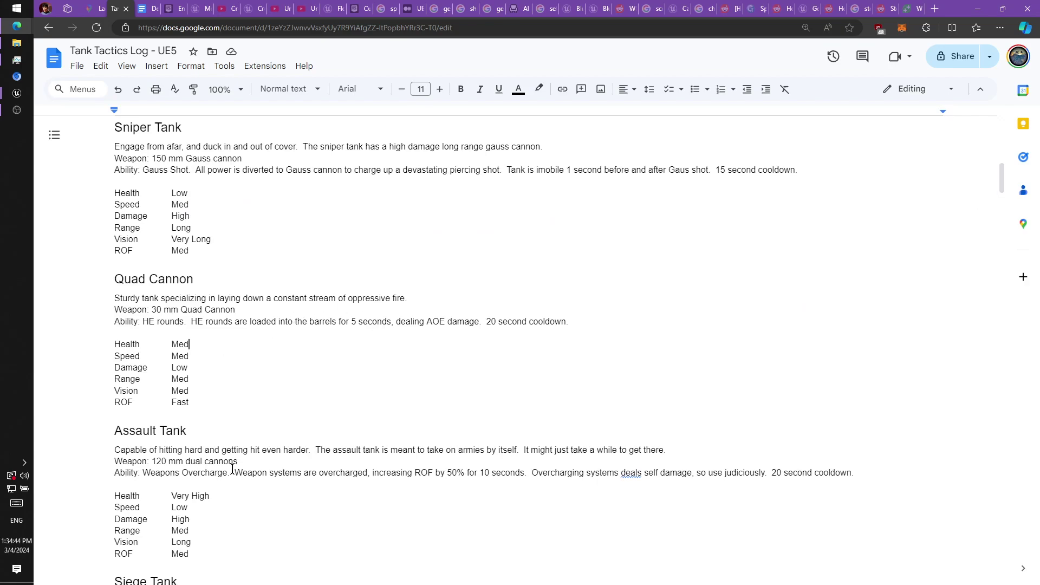
scroll(238, 445, down, 2)
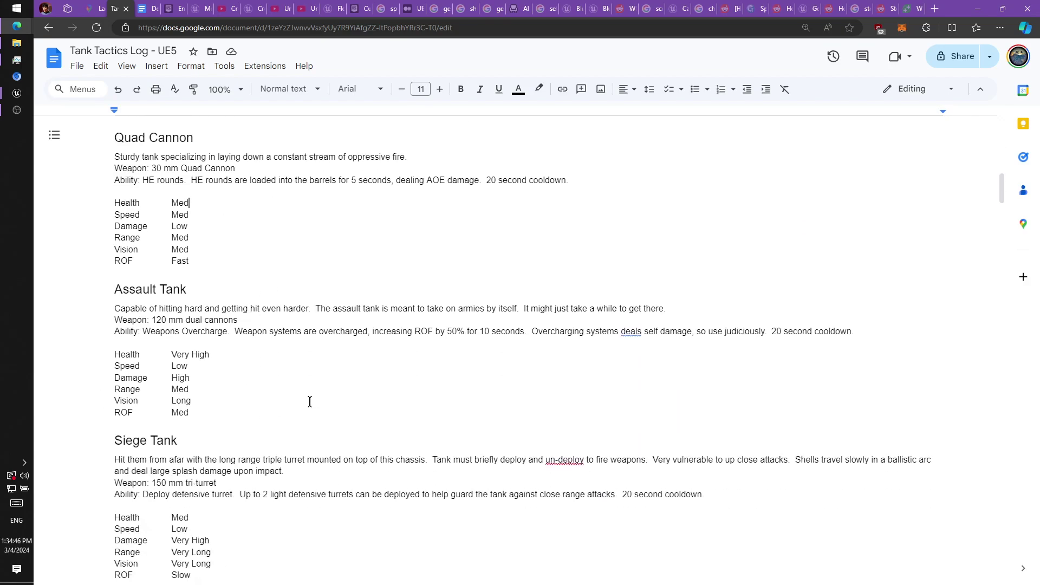
Step: Review the Assault Tank's Weapons Overcharge ability and stats and continue to the Siege Tank entry
scroll(310, 402, up, 2)
scroll(309, 401, down, 2)
double_click(268, 407)
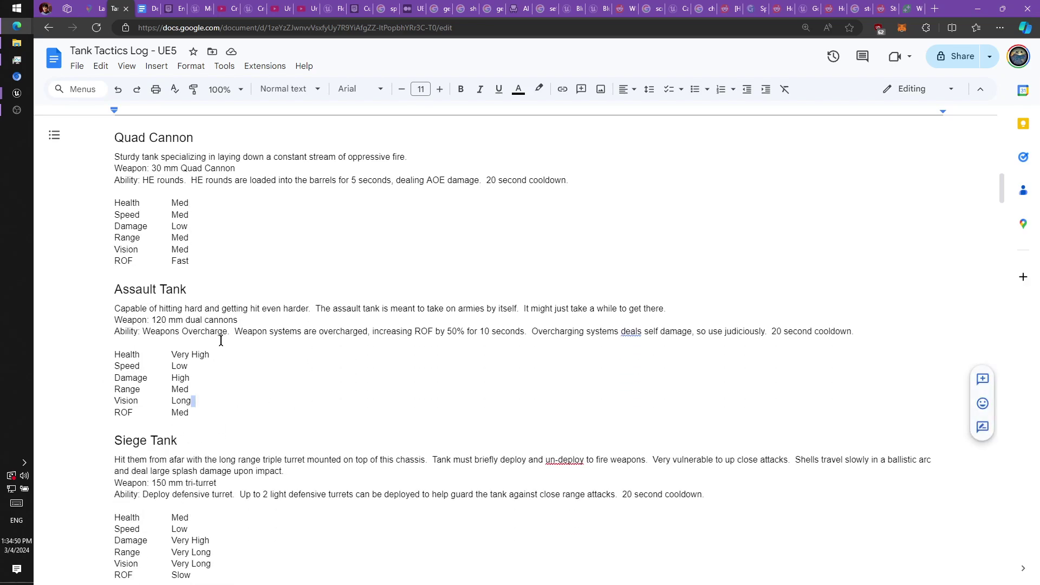
drag(244, 370, 189, 308)
double_click(243, 400)
scroll(244, 399, down, 2)
click(297, 366)
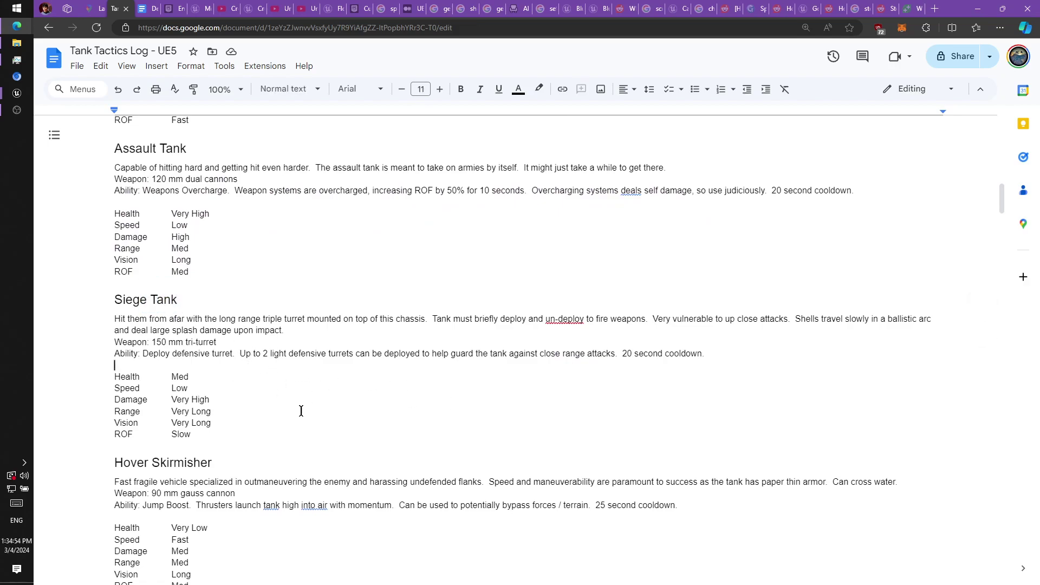
Step: Read the Hover Skirmisher's description, Jump Boost ability and stats
scroll(320, 408, down, 3)
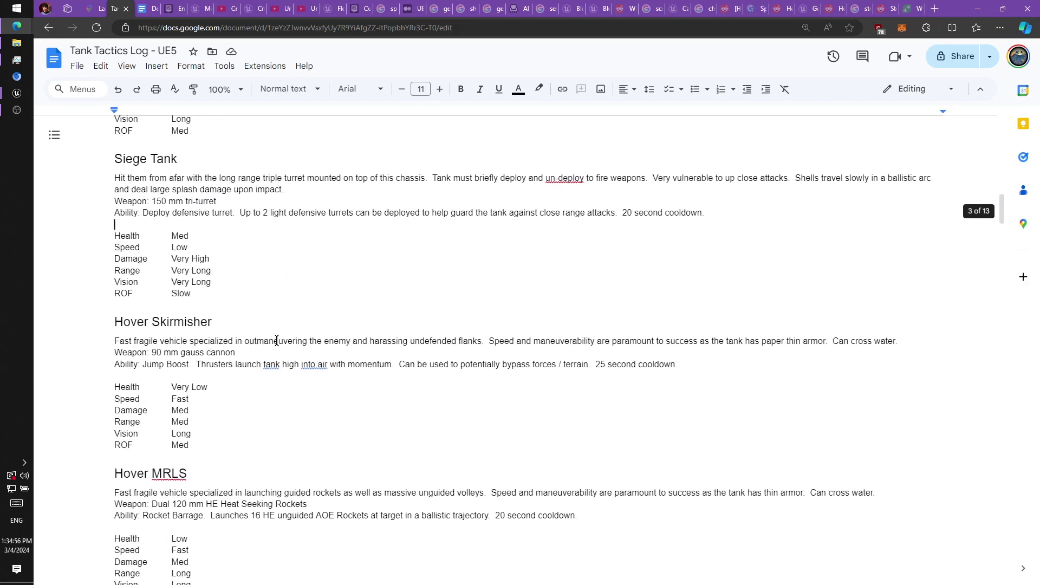
scroll(276, 340, down, 2)
drag(158, 251, 214, 281)
click(219, 352)
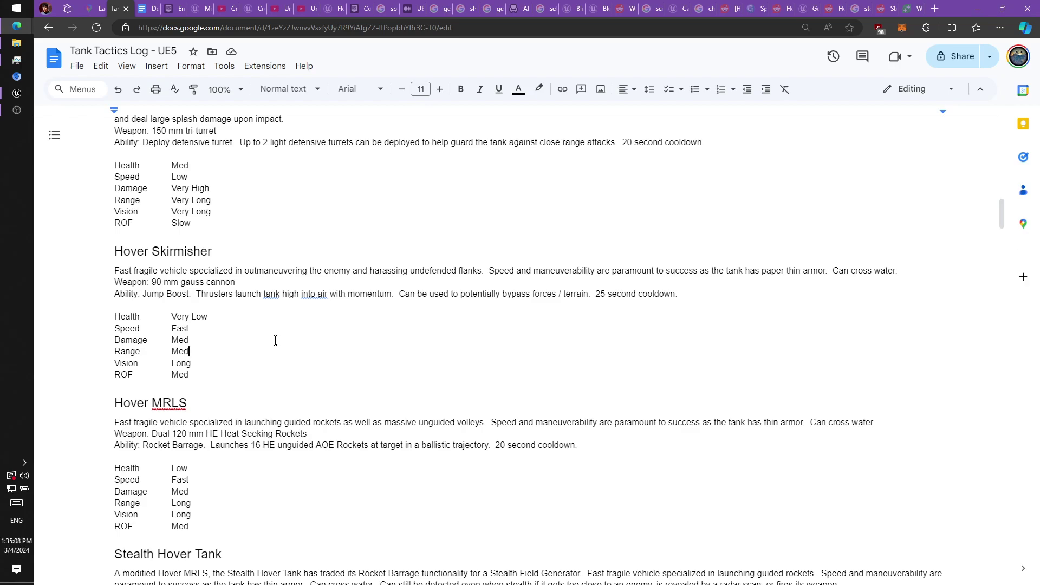
Step: Review the Hover MRLS and Stealth Hover Tank entries and the short tank ideas from Sonic Hover Tank to Recon Hover Bike
scroll(255, 347, down, 5)
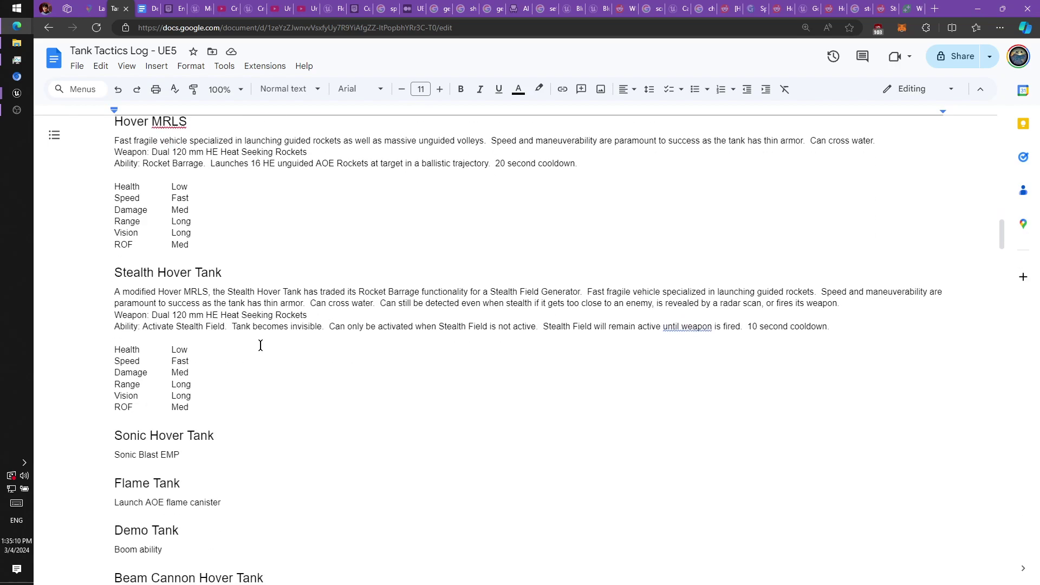
drag(208, 271, 109, 276)
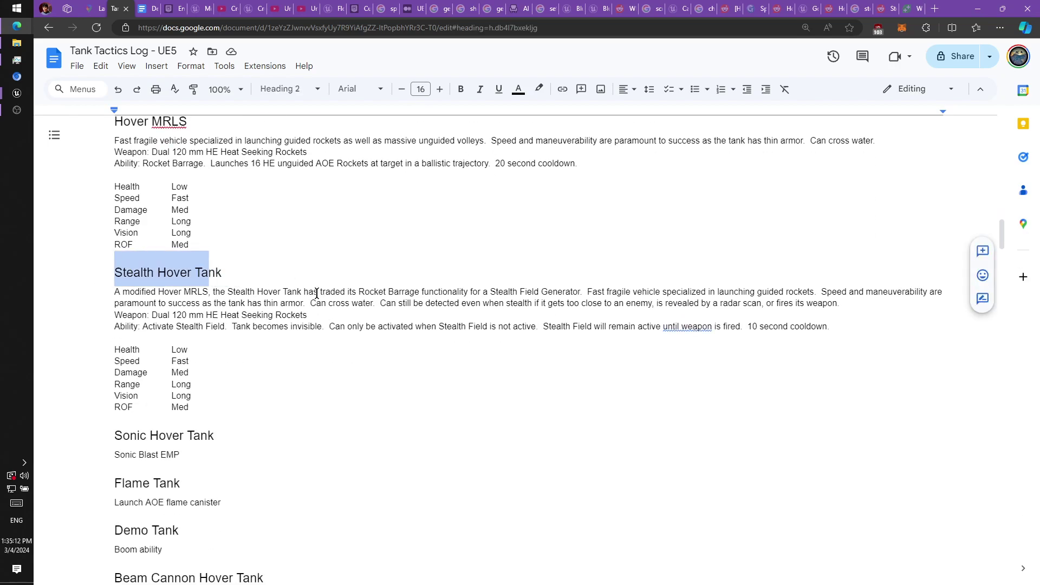
drag(317, 279, 317, 273)
scroll(325, 325, down, 4)
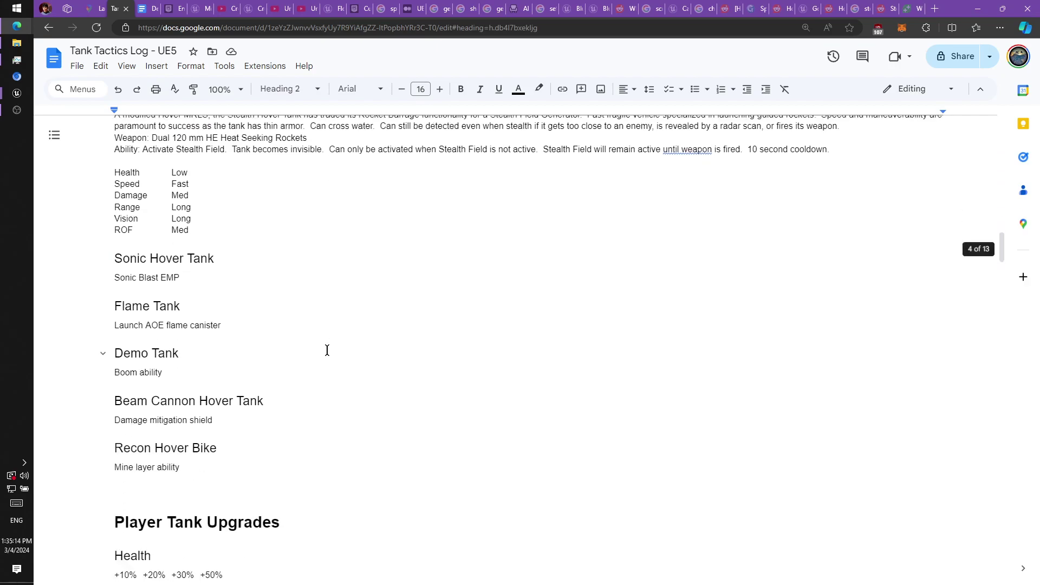
click(179, 222)
drag(181, 221, 318, 395)
click(318, 395)
Step: Review the Player Tank Upgrades section, covering the Health, Self Repair Rate, Speed, Fire Rate and Vision Range tiers
scroll(319, 401, down, 5)
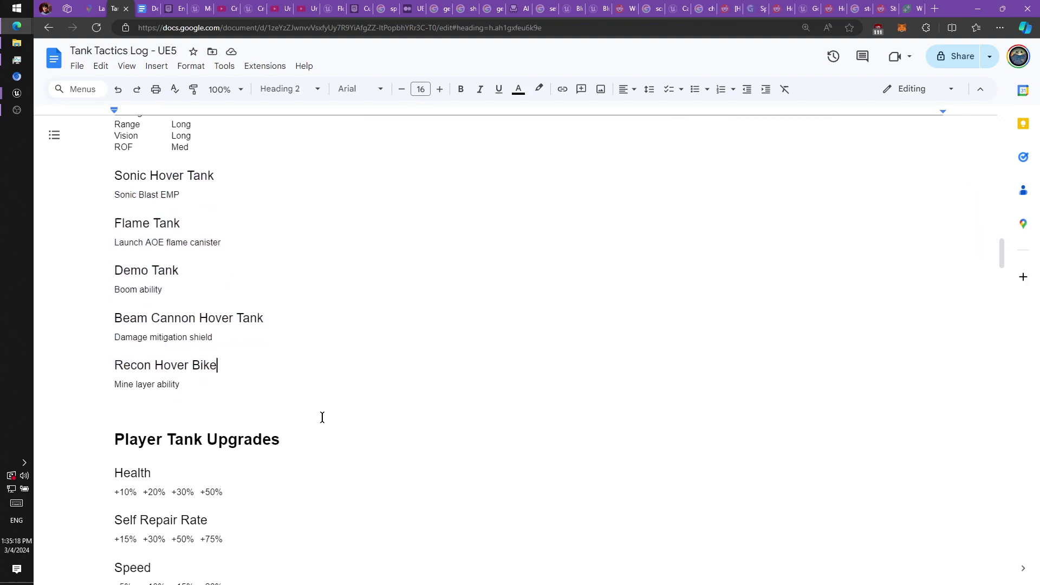
scroll(322, 408, down, 1)
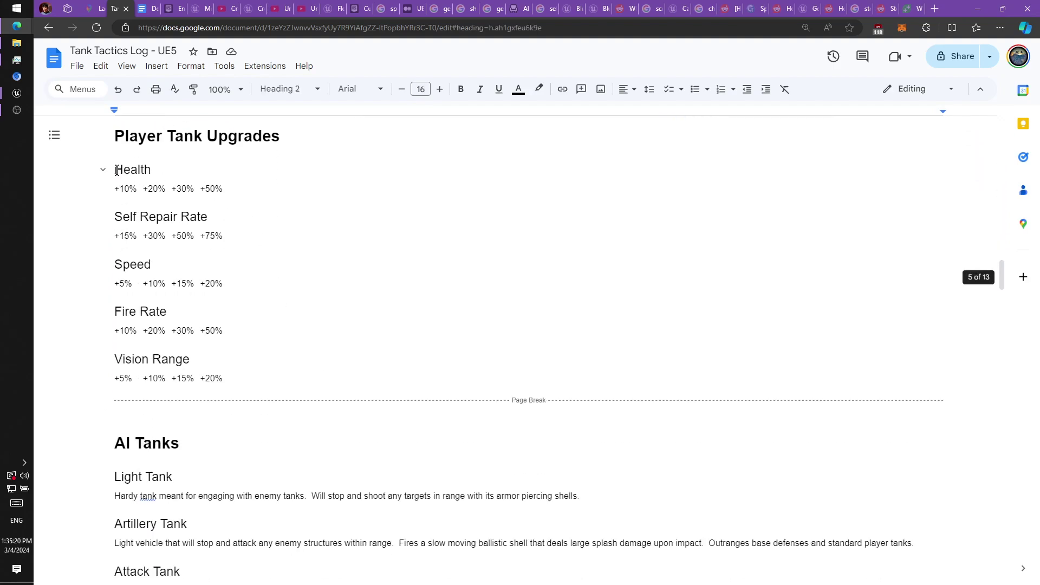
mouse_move(116, 172)
mouse_down()
mouse_move(274, 325)
mouse_move(297, 376)
mouse_move(260, 390)
mouse_up()
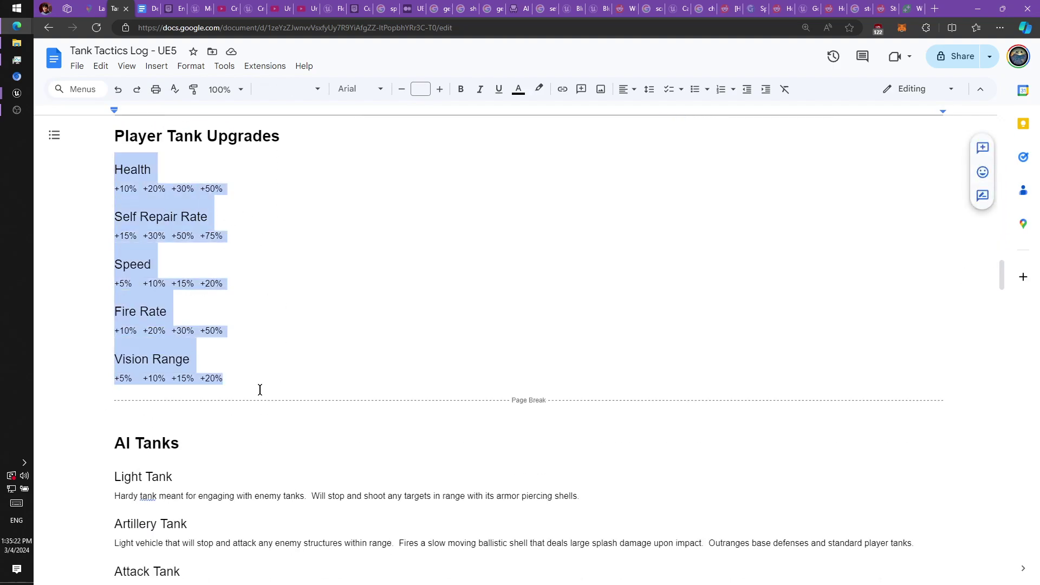
click(260, 390)
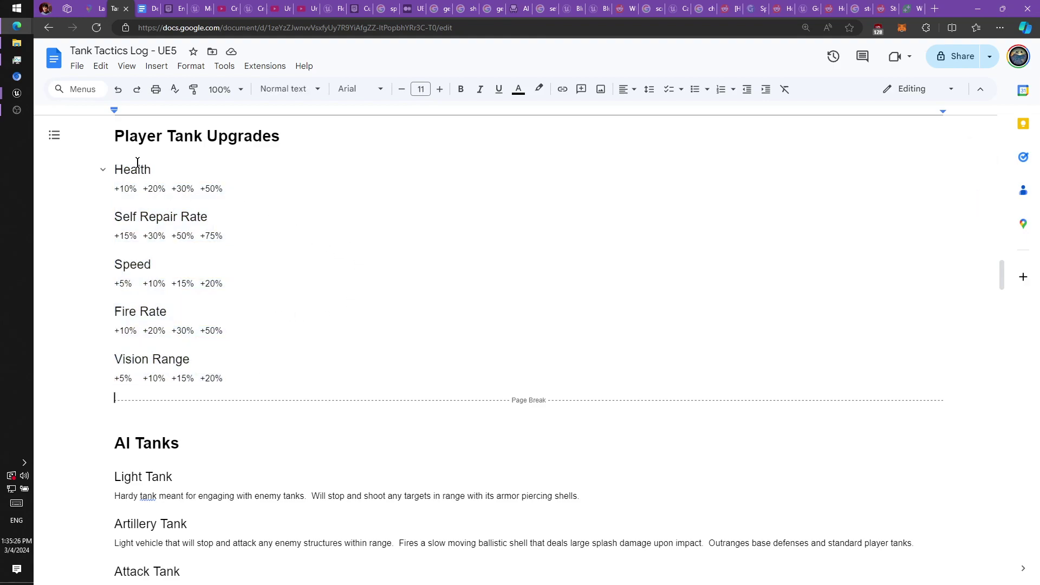
drag(137, 163, 153, 186)
click(244, 207)
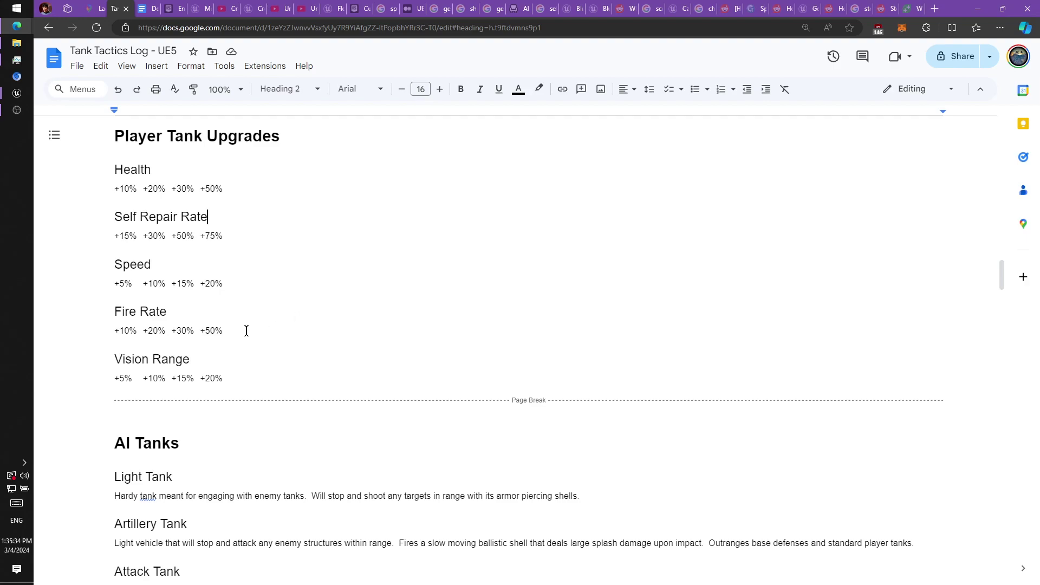
drag(113, 171, 199, 205)
click(251, 257)
drag(241, 319, 274, 333)
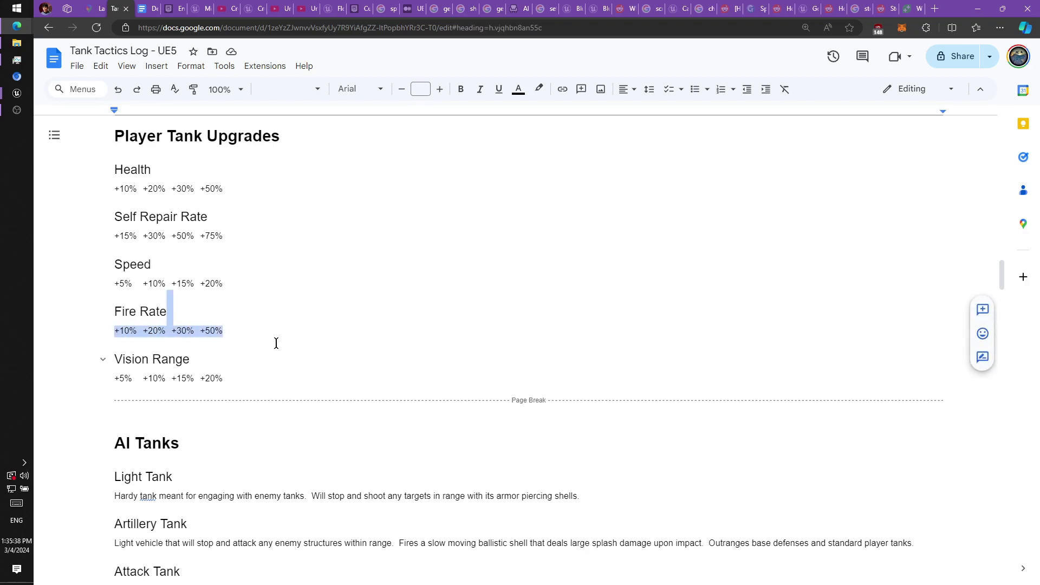
double_click(276, 347)
Step: Continue to the AI Tanks section and read the Light Tank entry
scroll(276, 350, down, 3)
click(276, 349)
scroll(273, 351, down, 3)
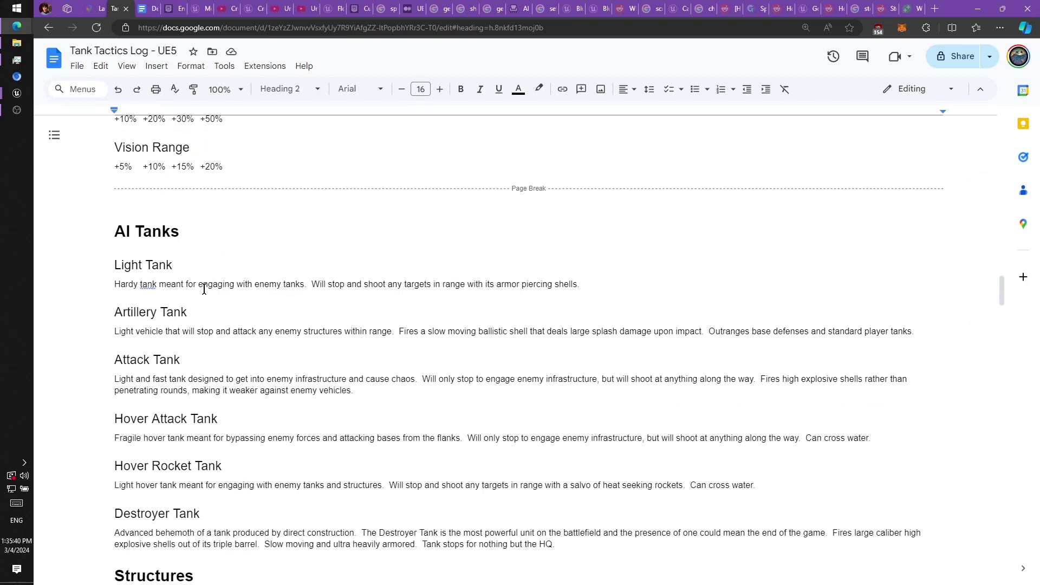
drag(111, 147, 202, 193)
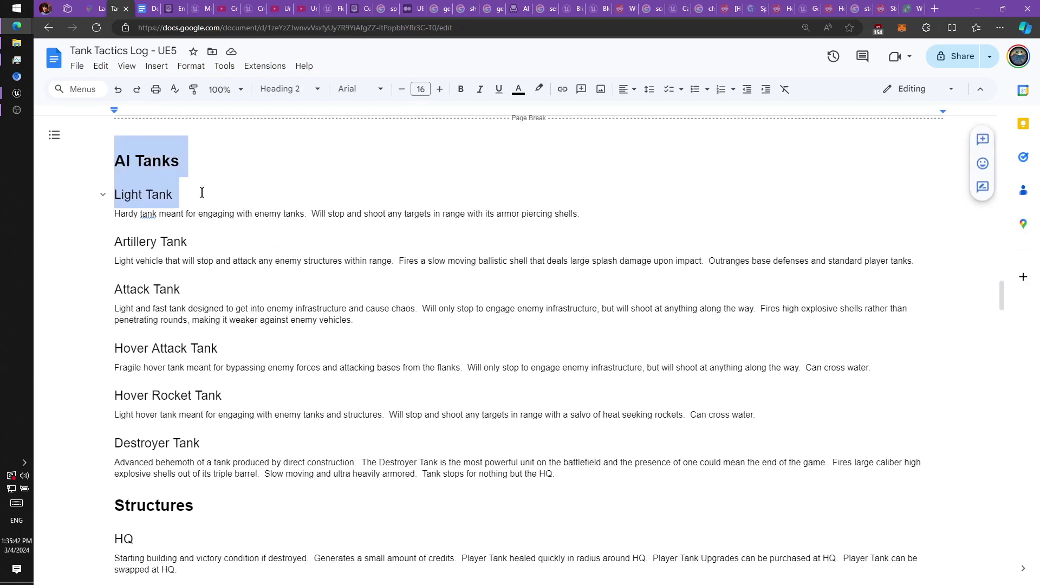
click(214, 238)
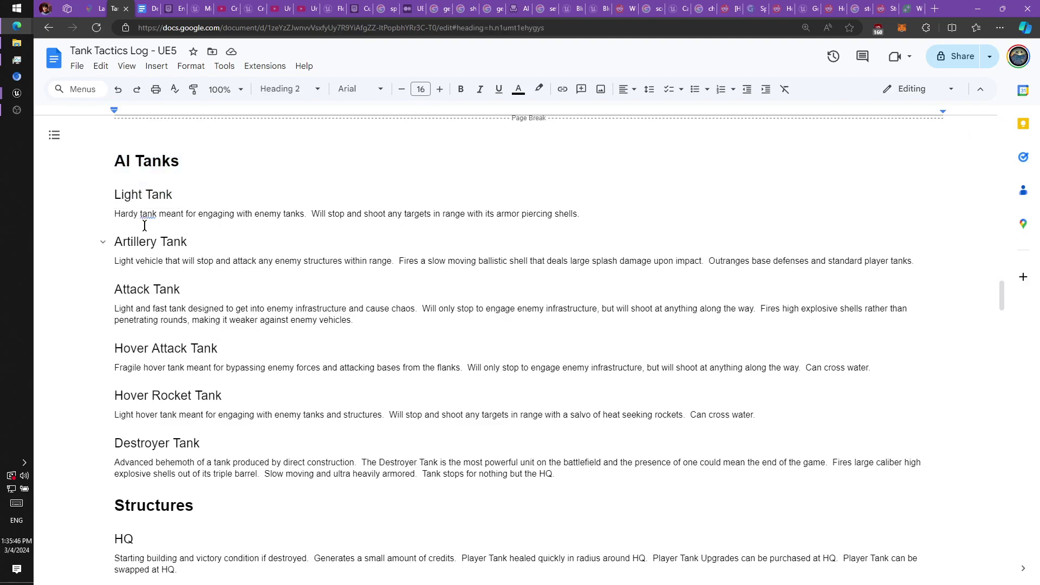
drag(122, 195, 174, 203)
double_click(226, 244)
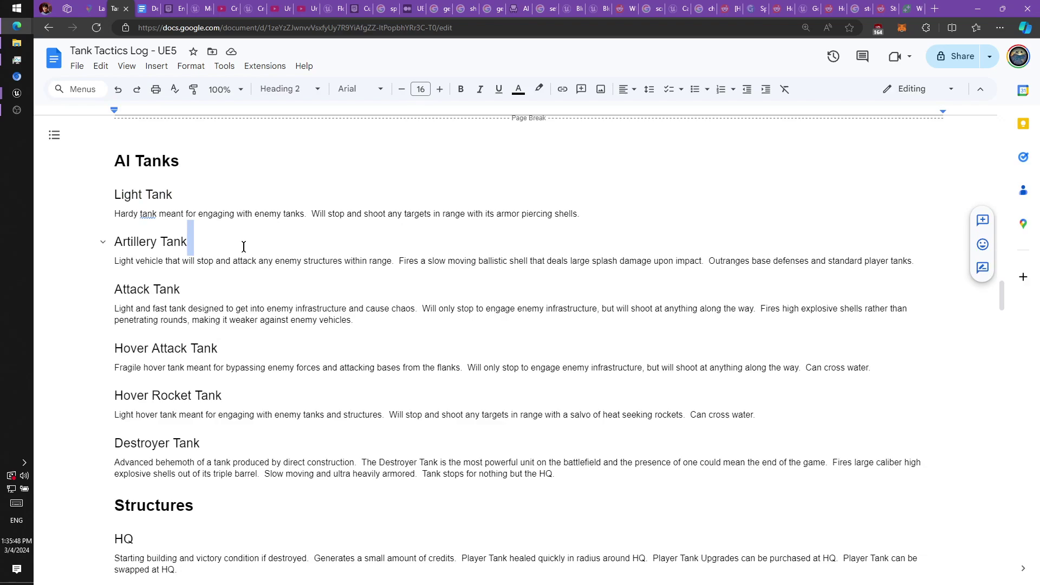
Step: Review the Artillery Tank, Attack Tank and Hover Attack Tank descriptions under AI Tanks
click(243, 247)
triple_click(207, 292)
click(190, 242)
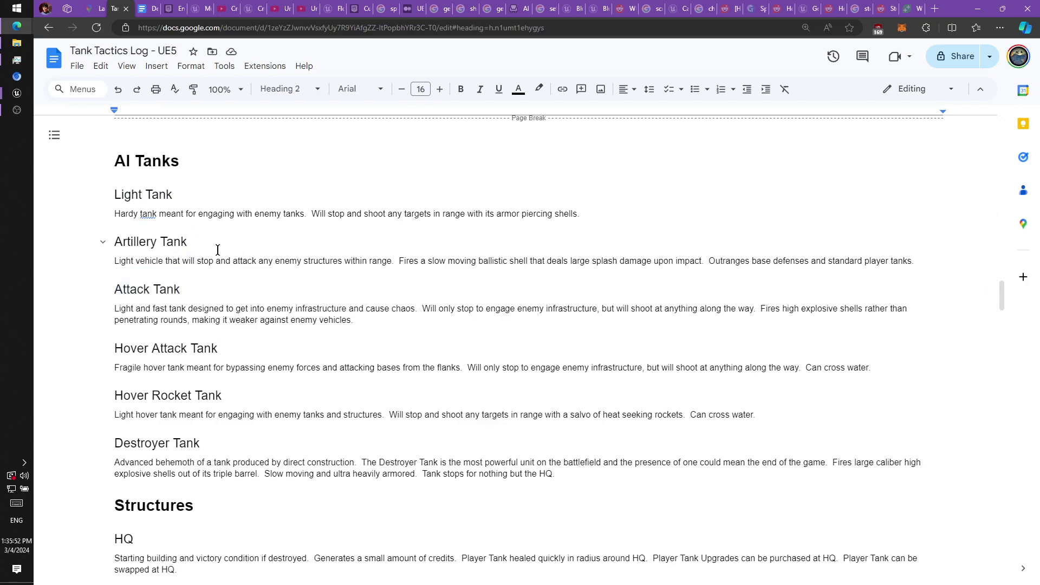
triple_click(163, 295)
click(252, 350)
triple_click(252, 349)
click(232, 416)
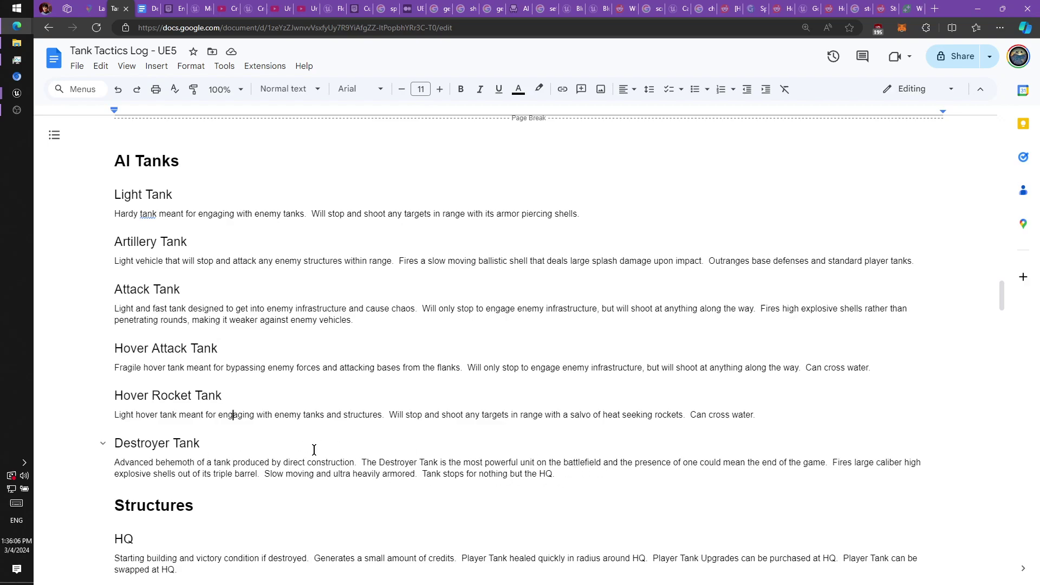
Step: Review the Hover Rocket Tank and Destroyer Tank descriptions and revisit the Artillery Tank entry
drag(616, 479, 98, 379)
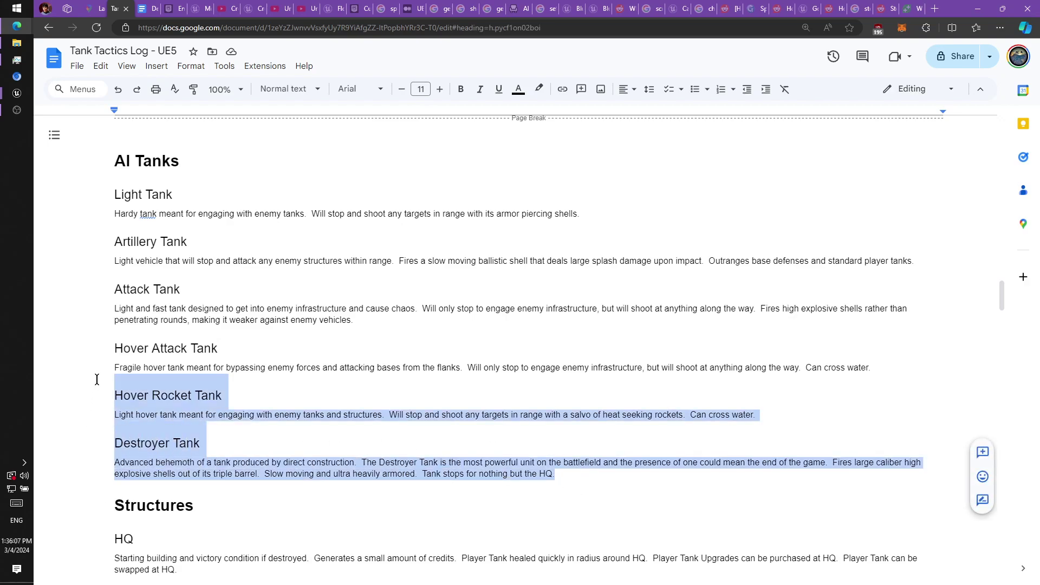
click(373, 431)
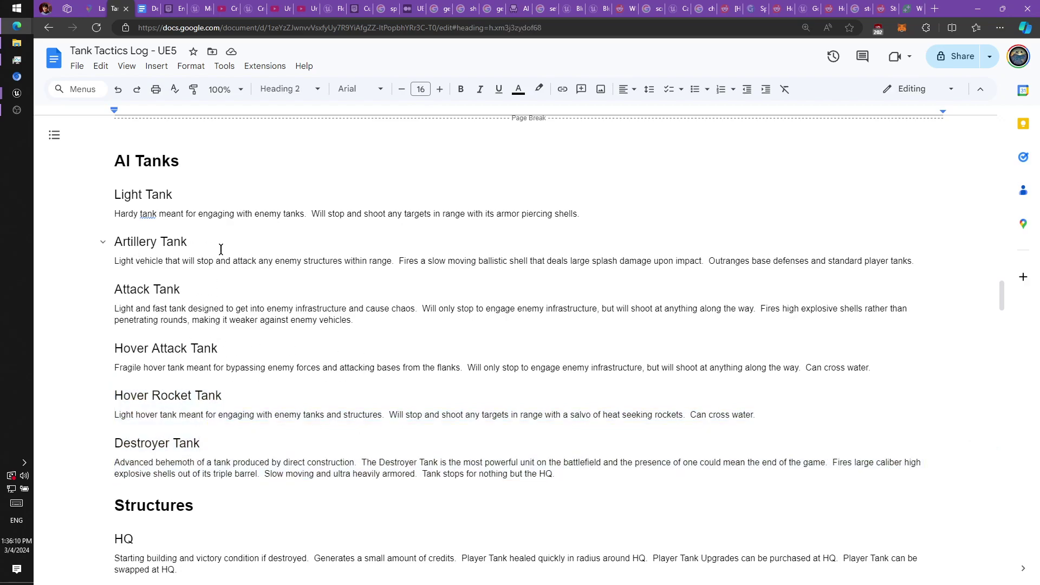
drag(195, 244, 109, 238)
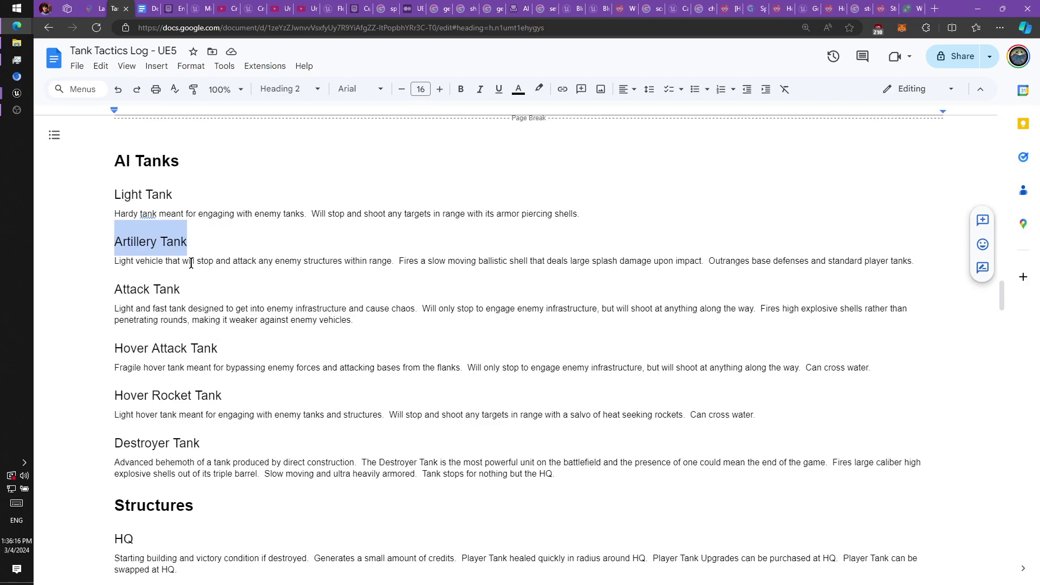
click(287, 394)
Step: Review the Structures section from the HQ and Factory through the Reactor, Rocket Turret and Wall
scroll(288, 388, down, 5)
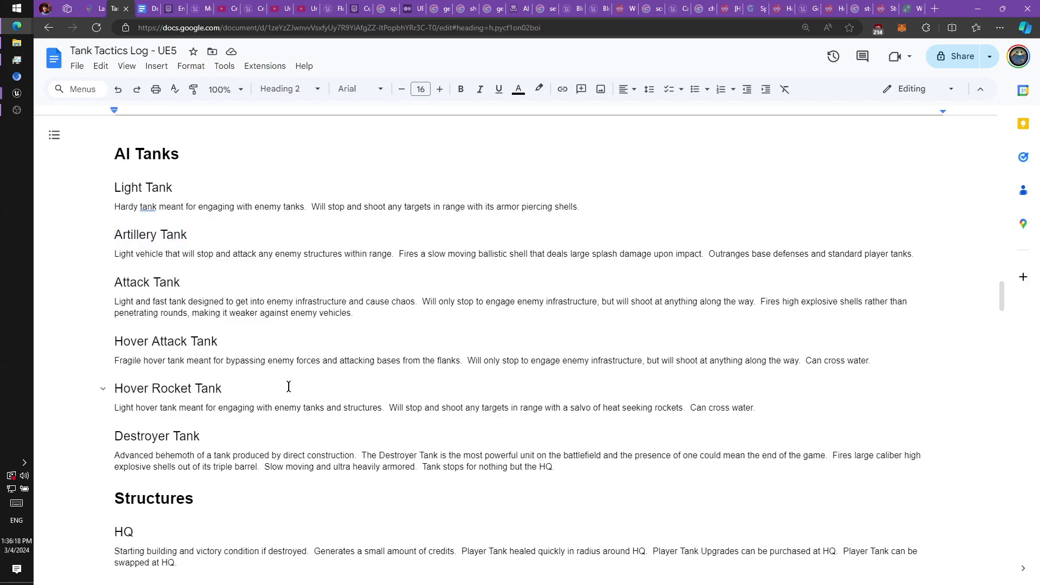
scroll(295, 368, down, 1)
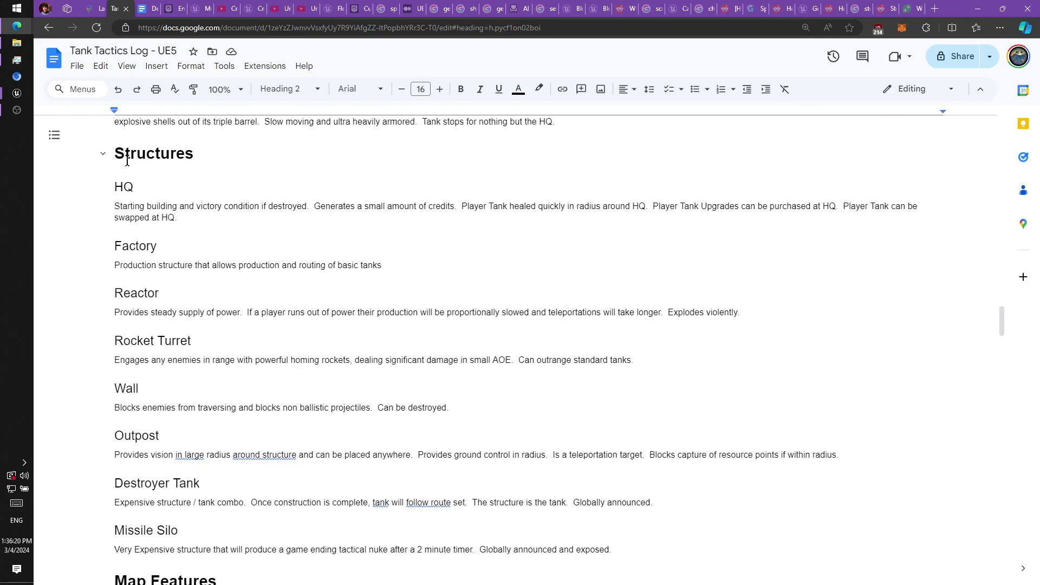
double_click(112, 186)
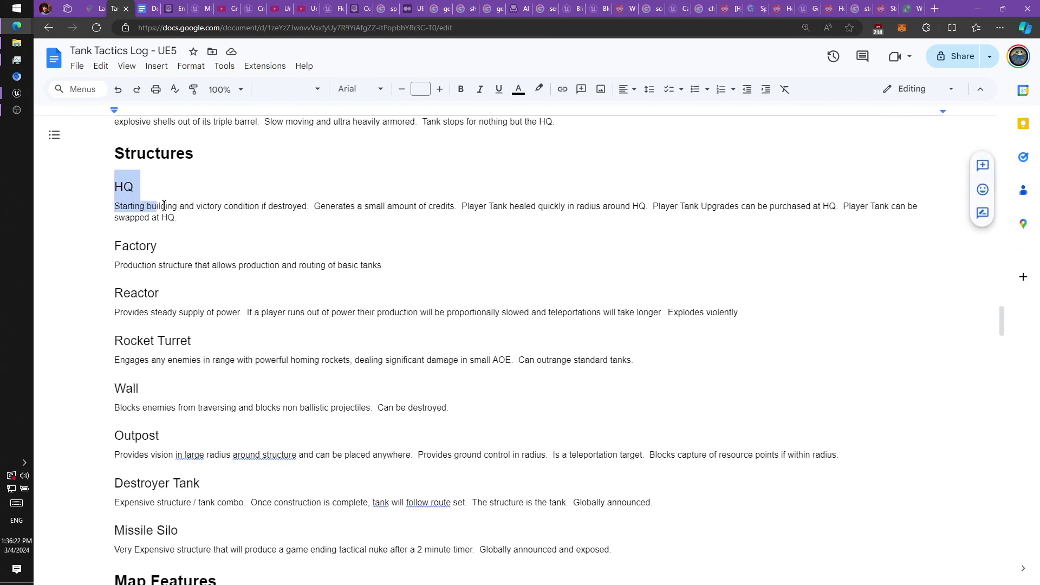
click(206, 294)
scroll(246, 336, down, 1)
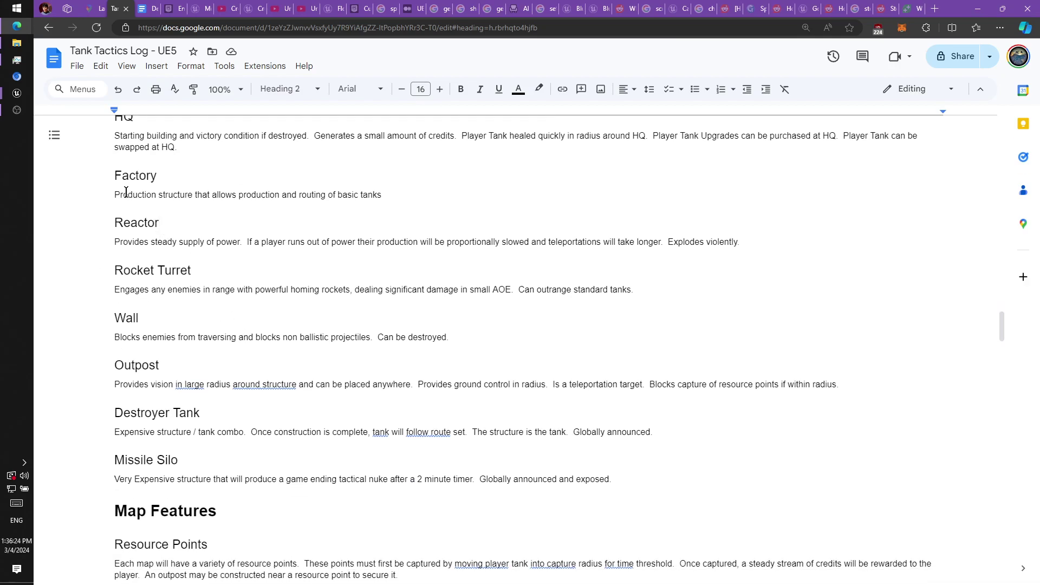
drag(135, 177, 230, 284)
drag(169, 322, 154, 341)
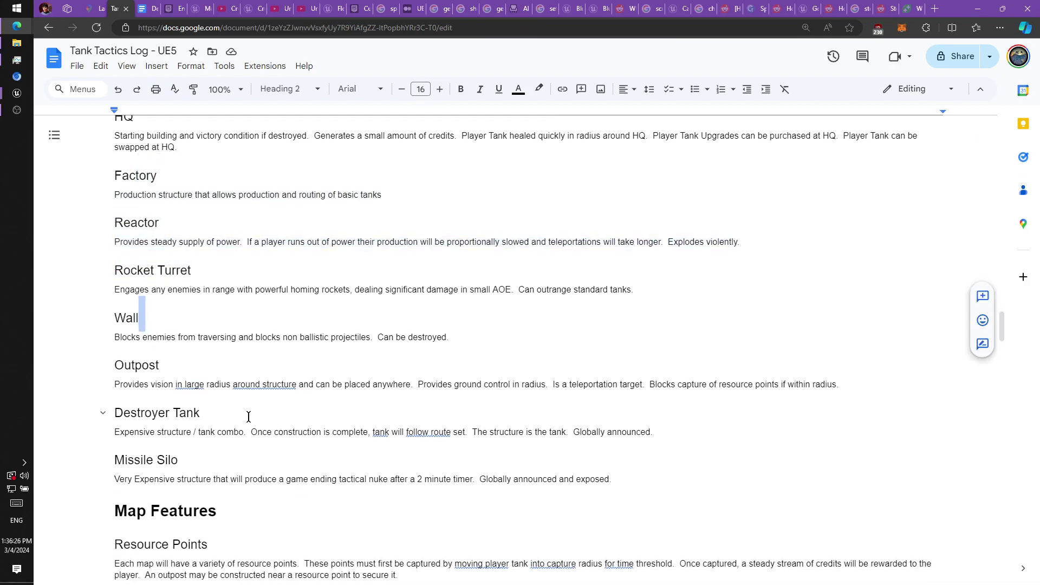
Step: Review the Missile Silo and Destroyer Tank structure entries and continue to the Map Features section
scroll(246, 433, down, 2)
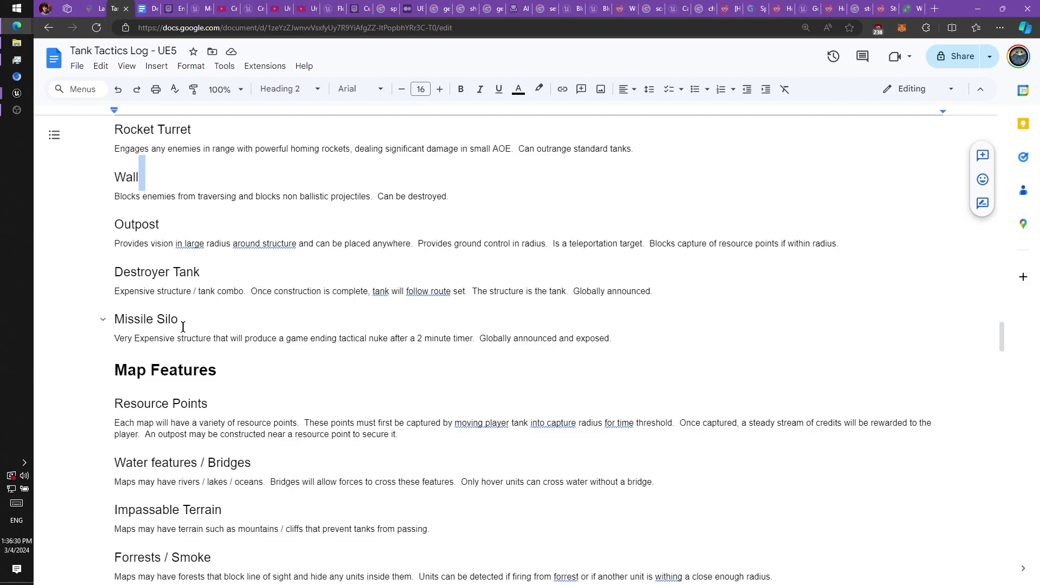
drag(183, 326, 111, 323)
click(229, 316)
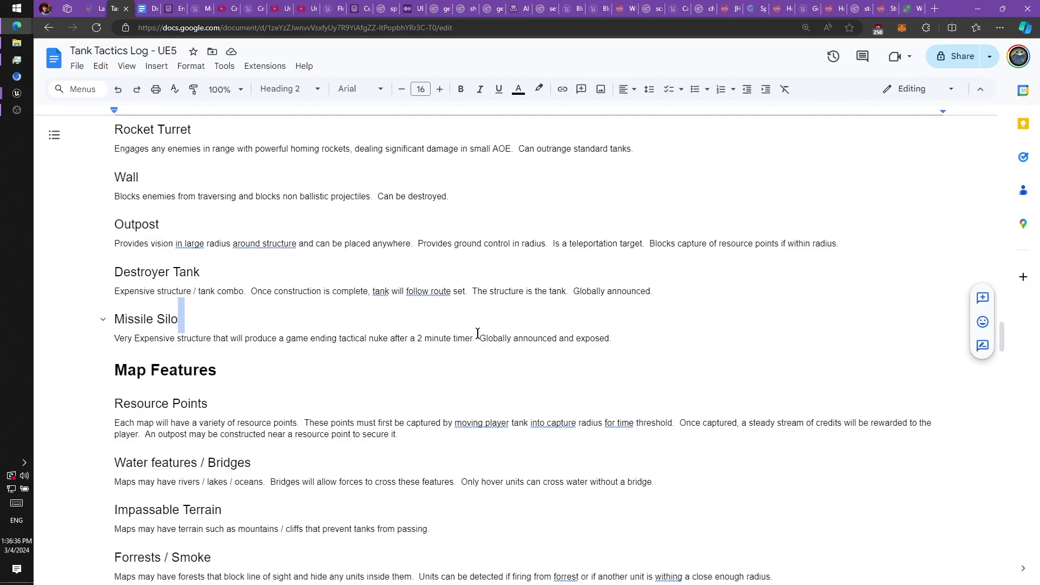
drag(478, 333, 381, 339)
click(454, 355)
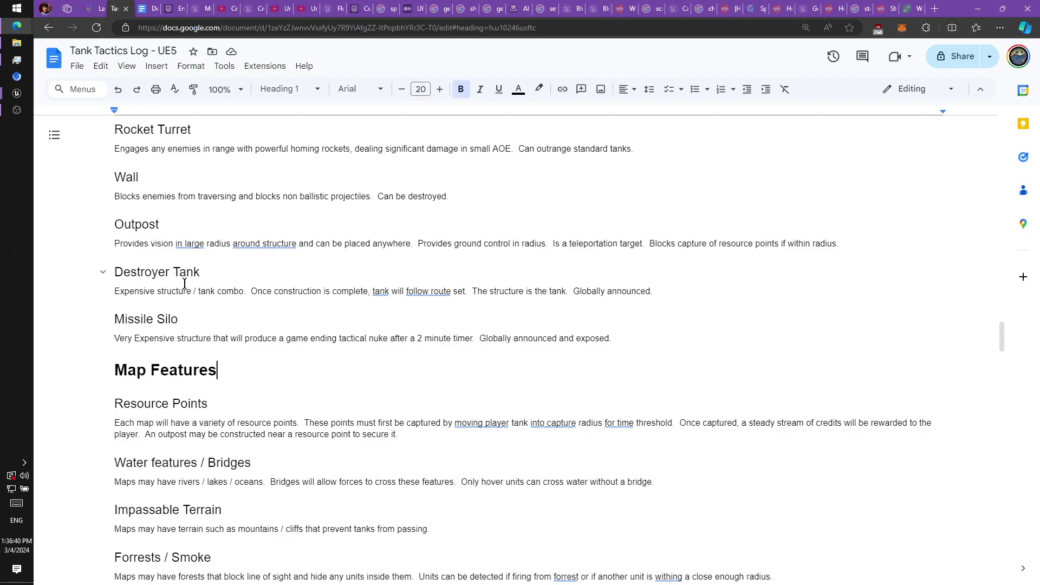
drag(217, 275, 529, 298)
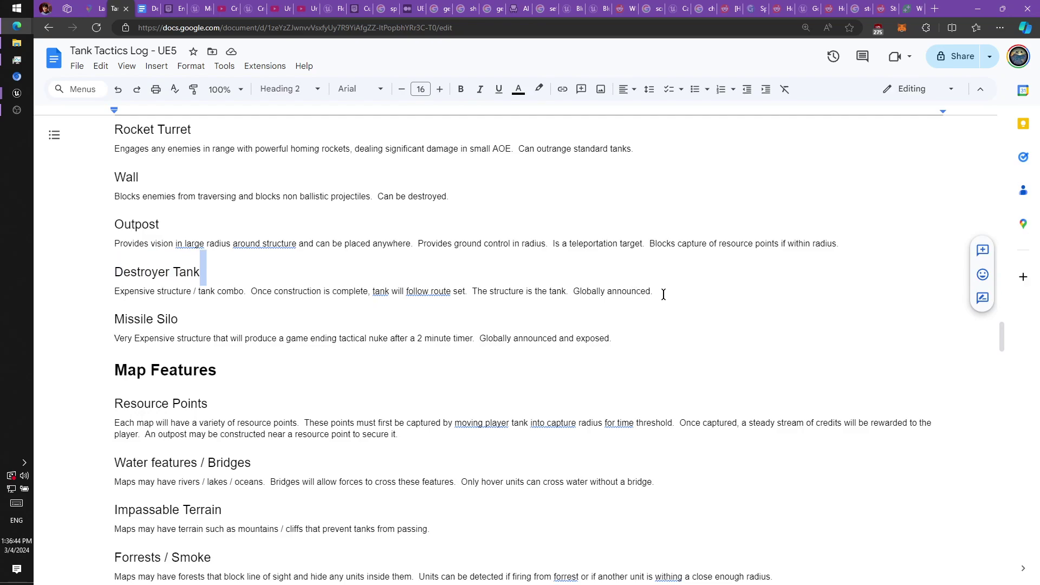
scroll(670, 301, down, 4)
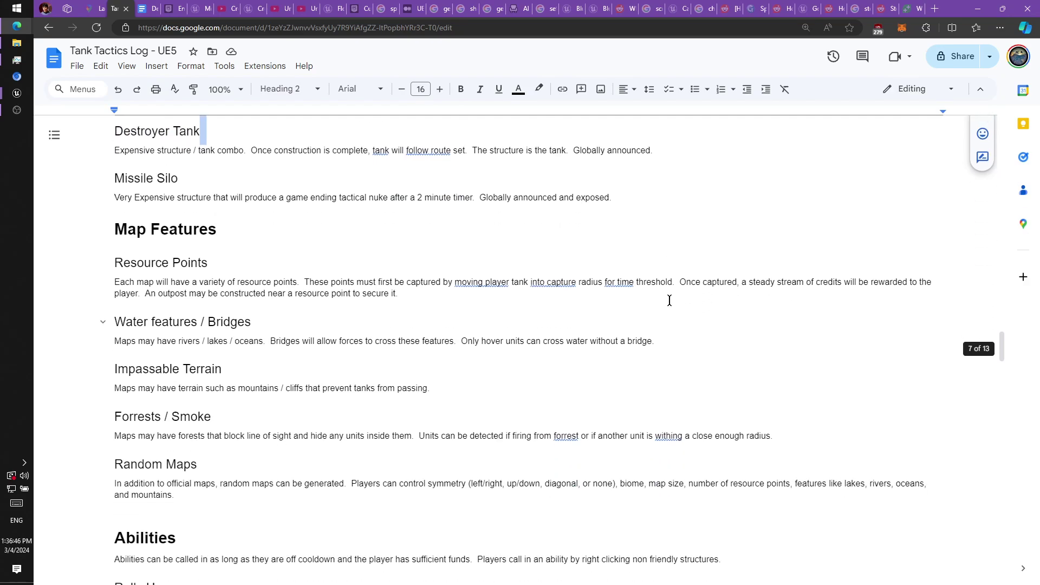
Step: Review the Abilities section of the design document from Rally Here through Radar Scan, the strikes, Shield Dome and Rods From God
scroll(297, 308, down, 7)
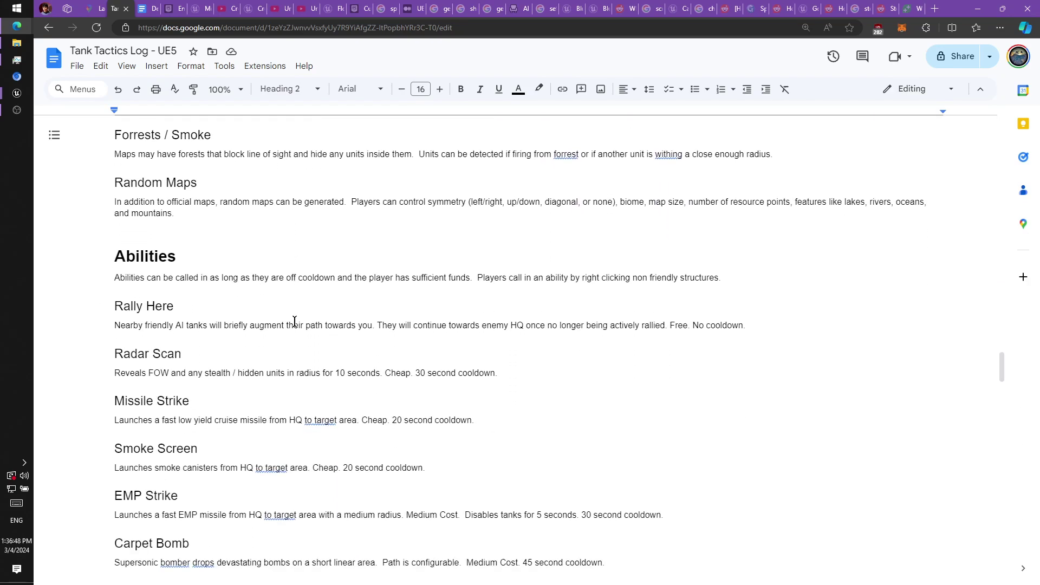
scroll(227, 194, up, 1)
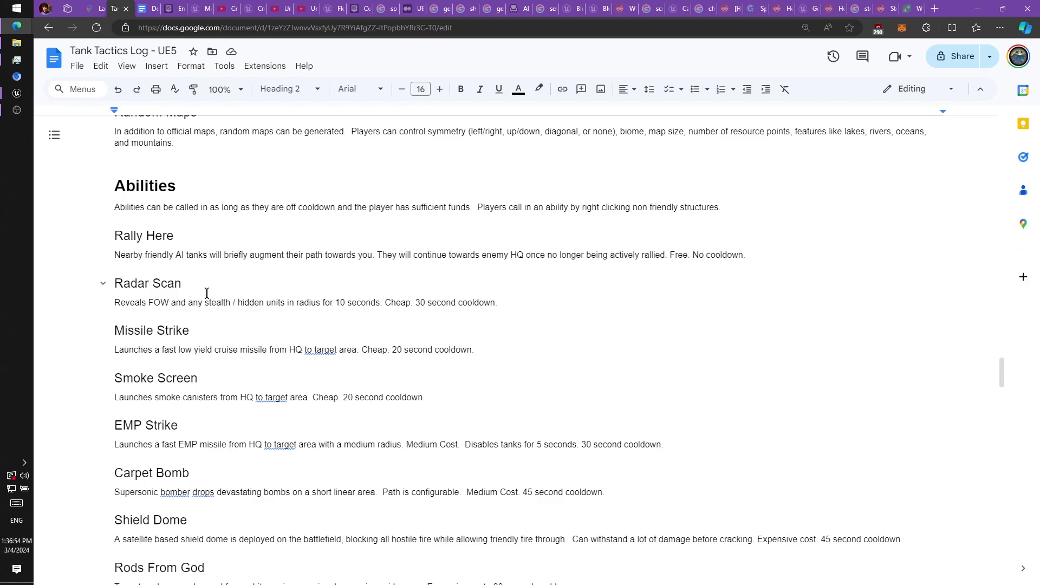
scroll(264, 337, down, 1)
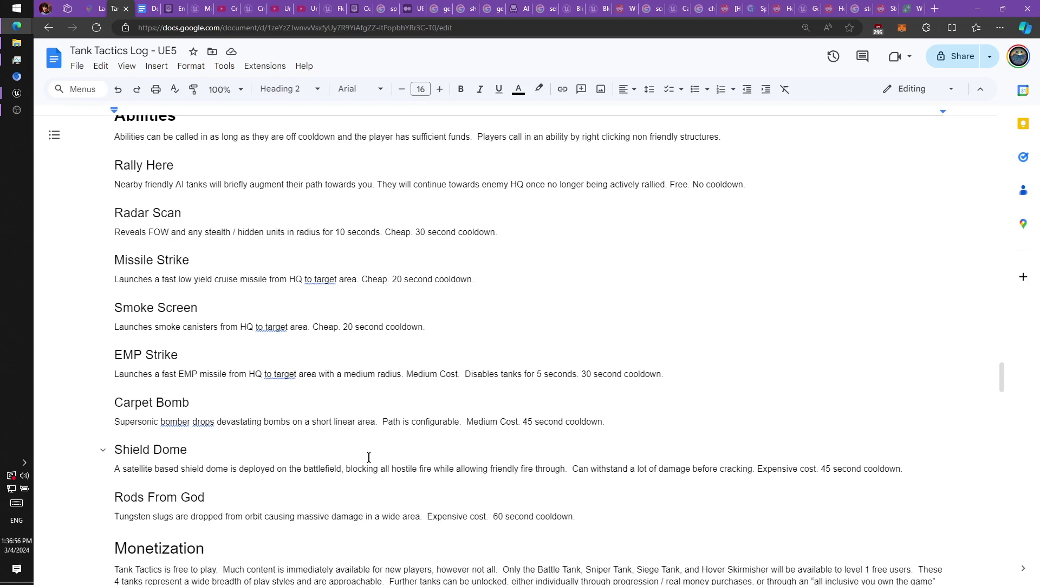
double_click(224, 408)
double_click(223, 478)
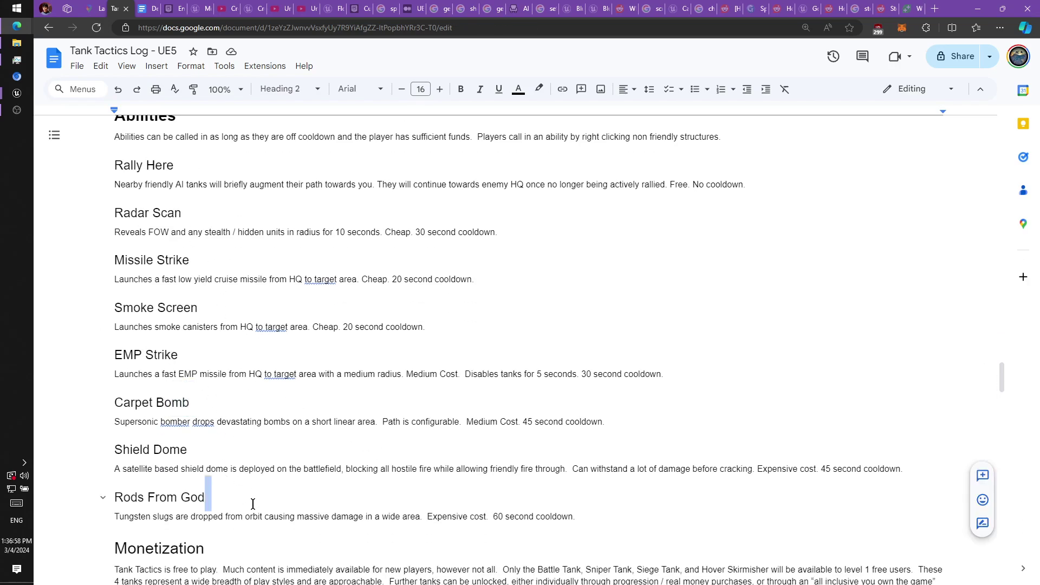
scroll(298, 460, up, 3)
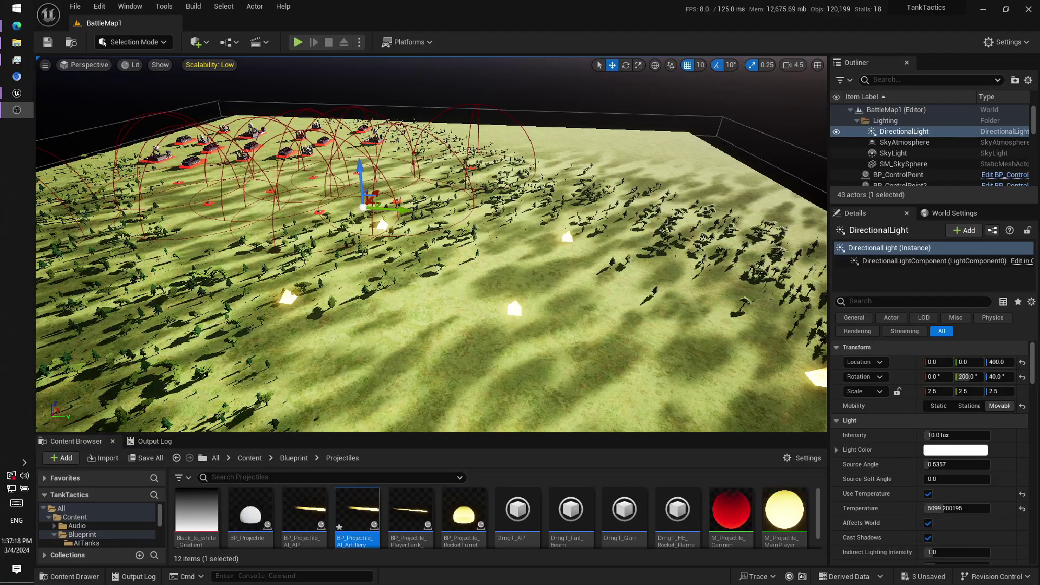
Step: Switch to the BP_TreadTankCharacter blueprint and clear the Branch condition in the Fire Projectile group of the Event Graph
mouse_move(16, 92)
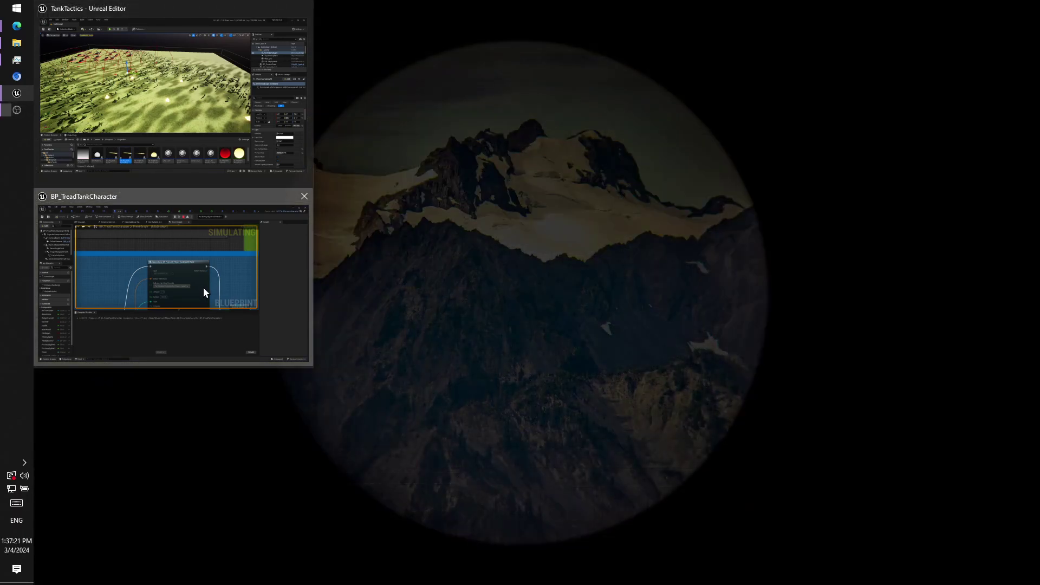
click(203, 287)
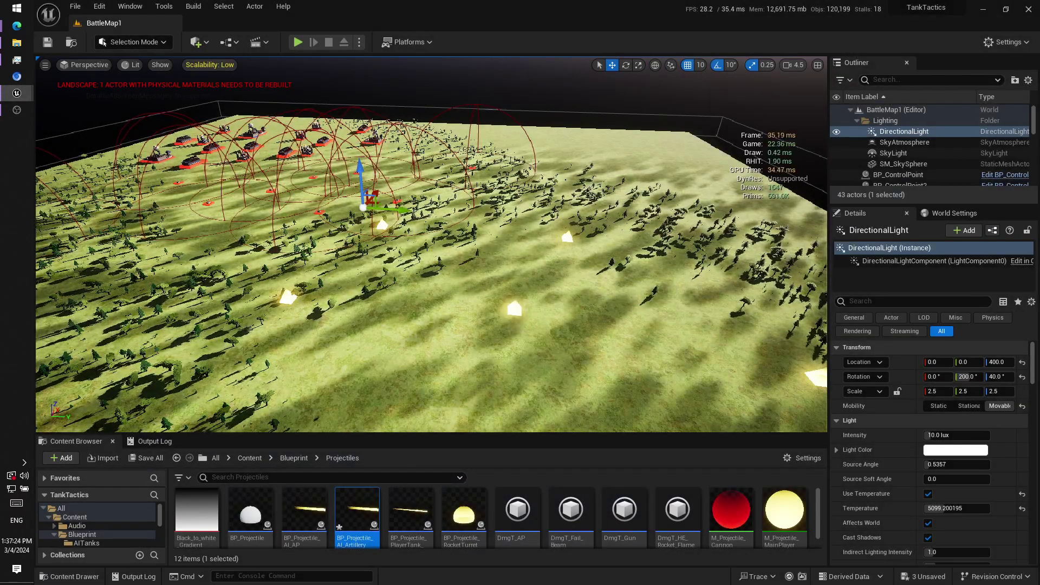
drag(516, 0, 387, 117)
double_click(387, 117)
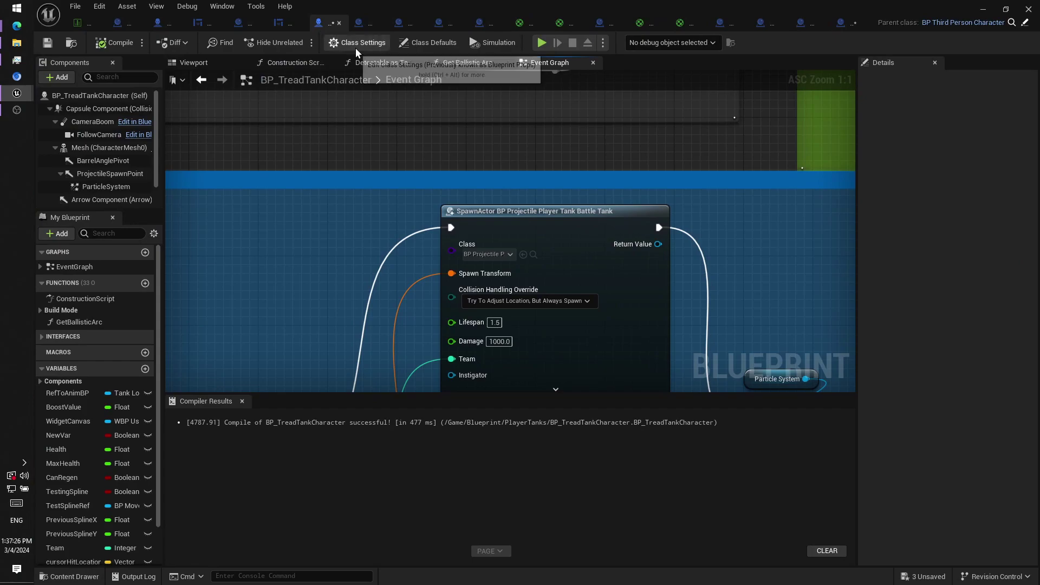
scroll(664, 181, down, 9)
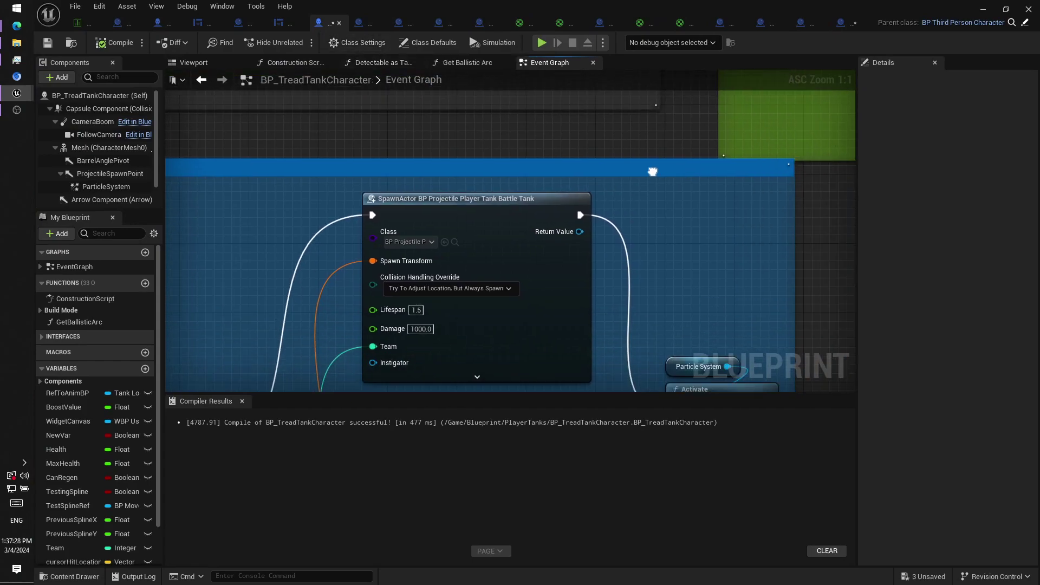
drag(694, 216, 630, 197)
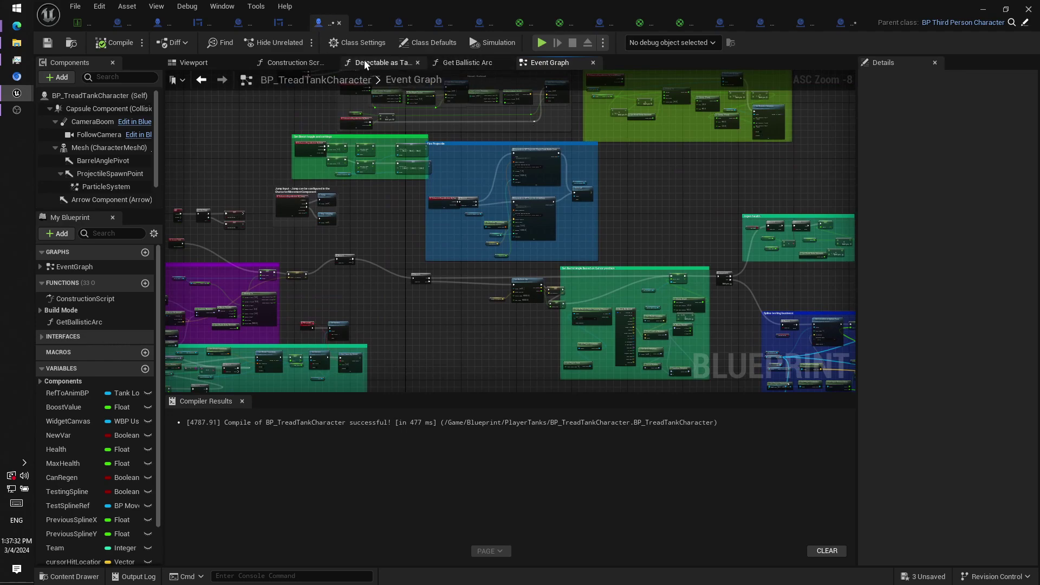
scroll(492, 182, up, 5)
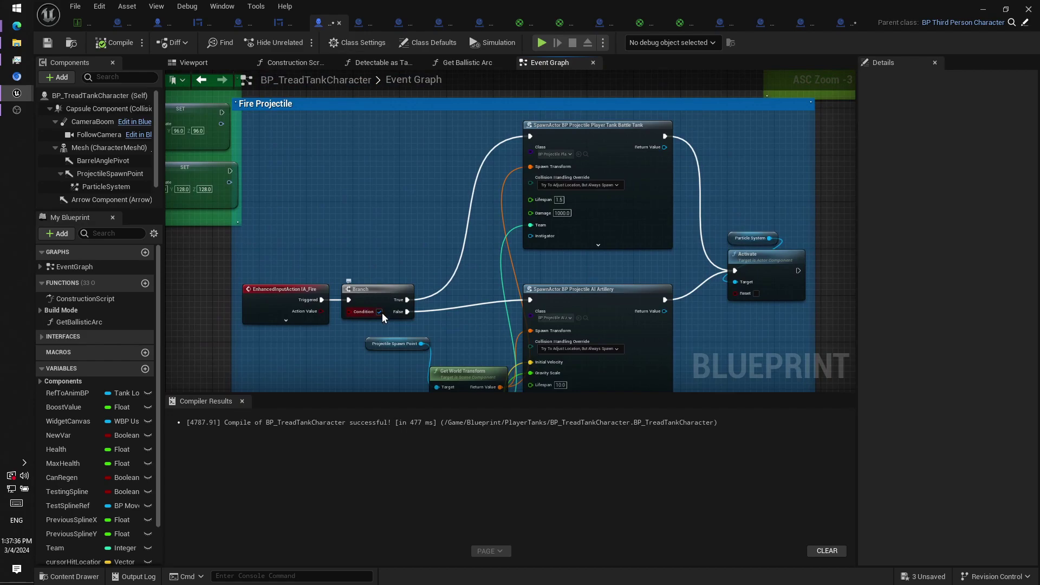
click(381, 318)
Step: Clear the condition of the Branch that feeds Get Ballistic Arc, ahead of the Set Barrel Angle group
scroll(554, 277, down, 1)
scroll(553, 277, down, 2)
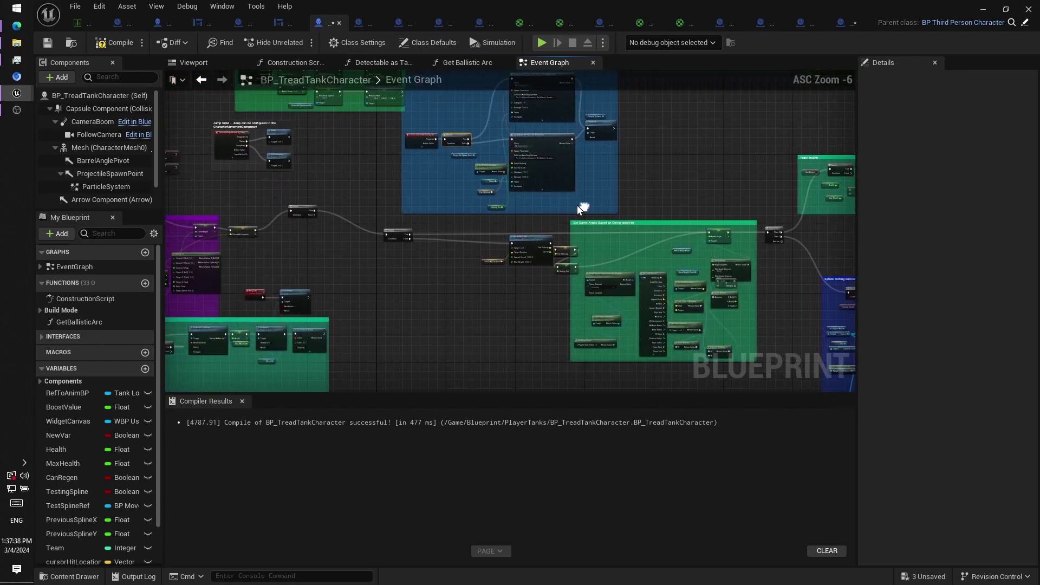
scroll(429, 260, up, 3)
click(424, 268)
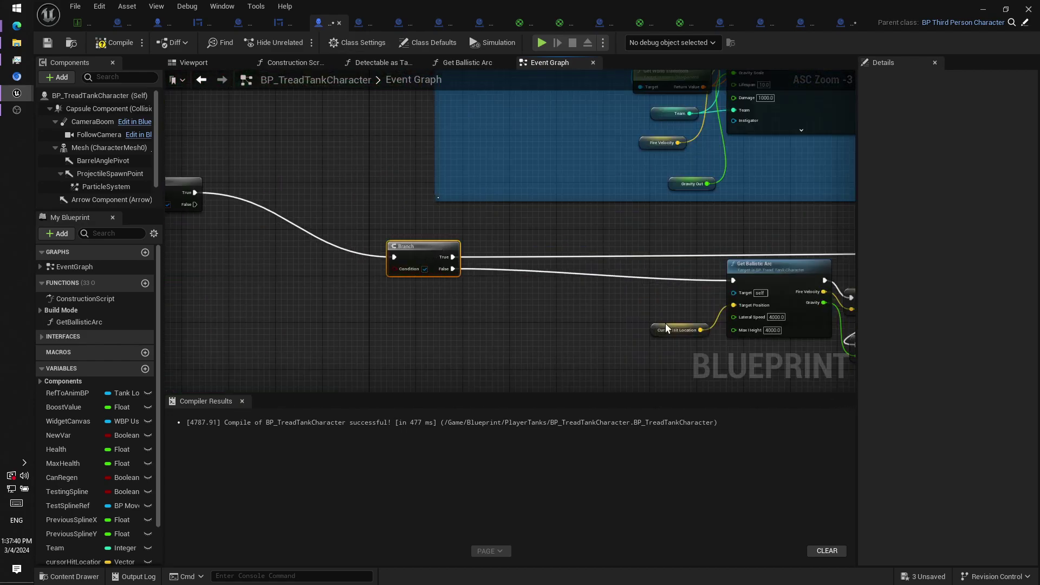
drag(661, 305, 454, 311)
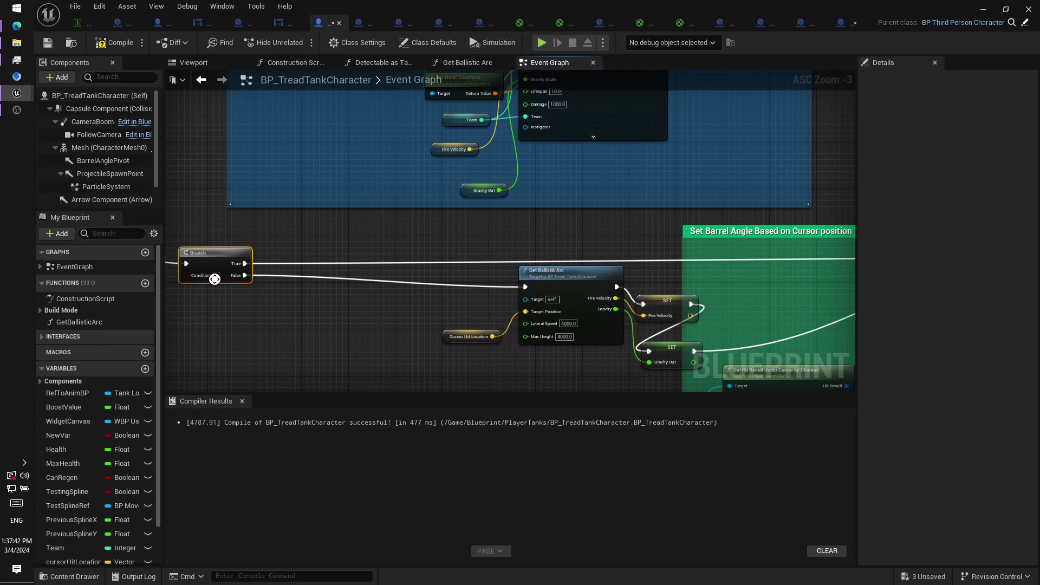
drag(272, 291, 678, 302)
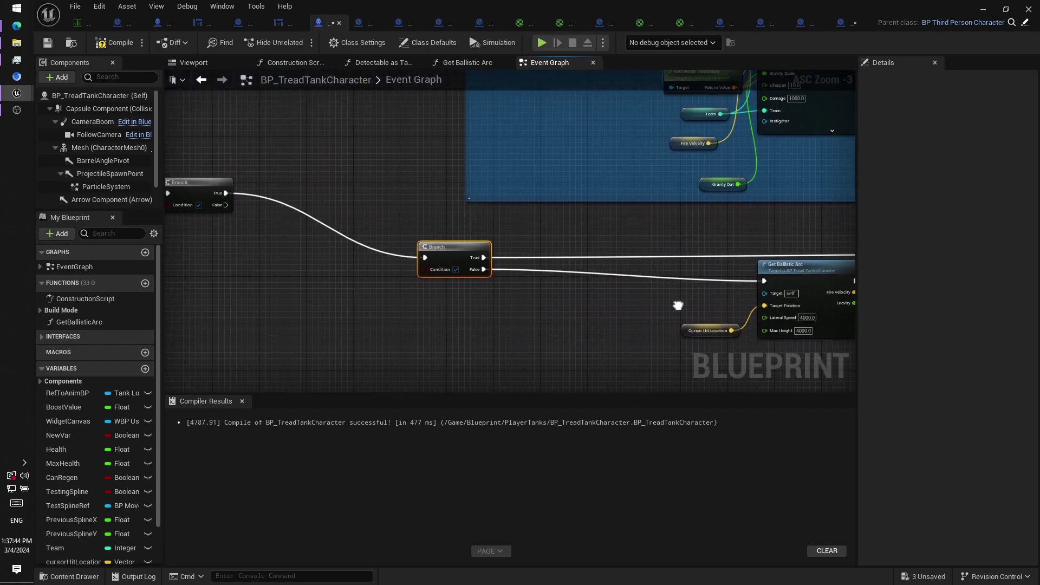
click(450, 270)
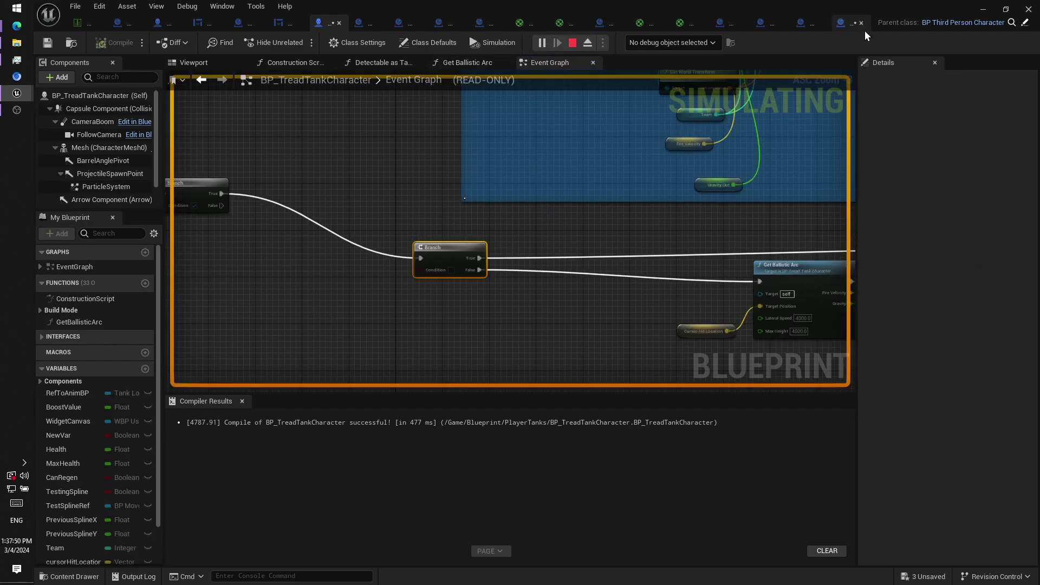
Step: Return to the BattleMap1 play session, fire artillery shots at several targets around the tank, and stop the playtest
click(984, 9)
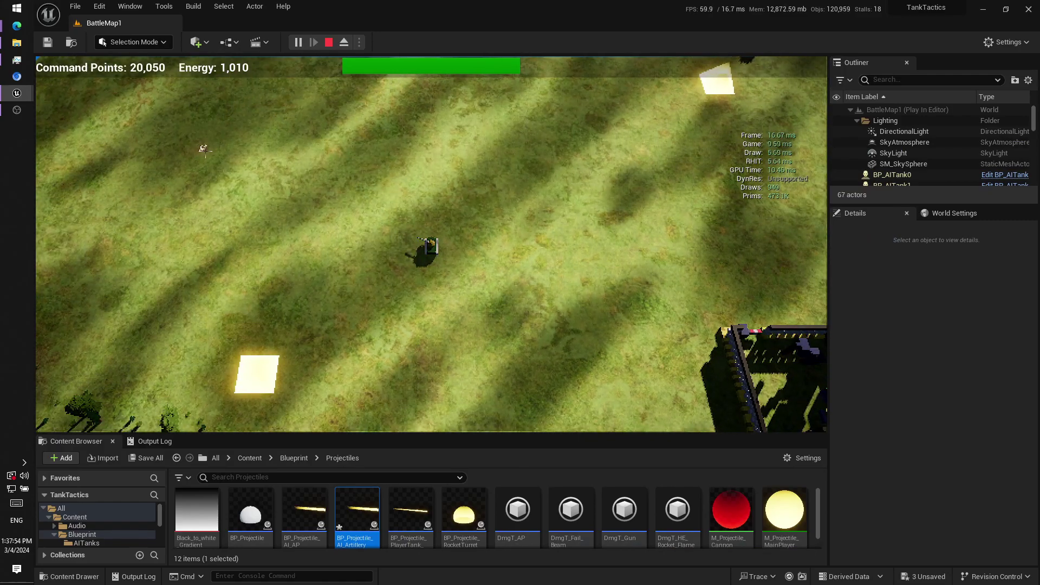
click(84, 206)
scroll(150, 111, down, 1)
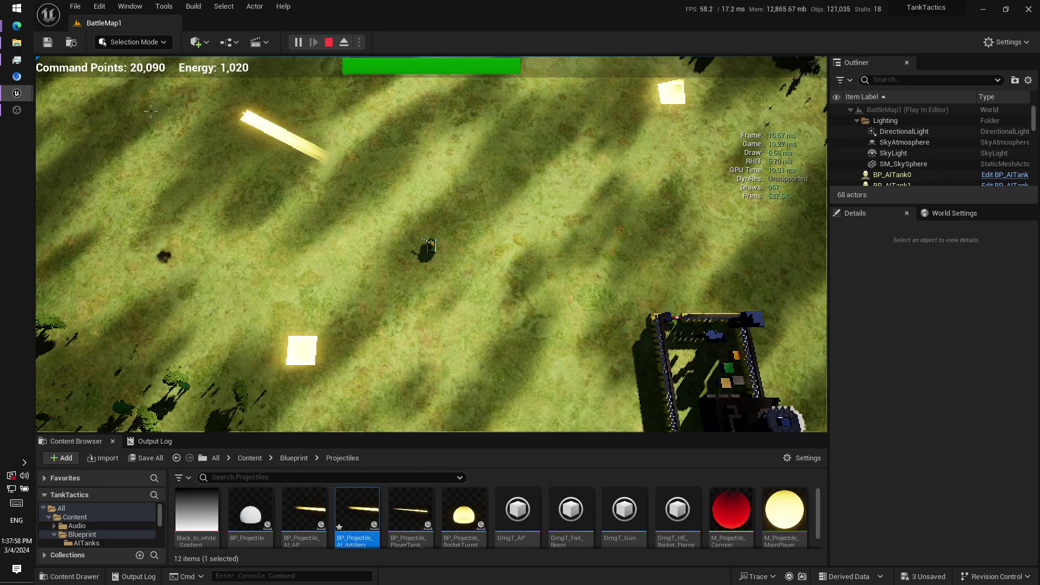
scroll(149, 112, up, 2)
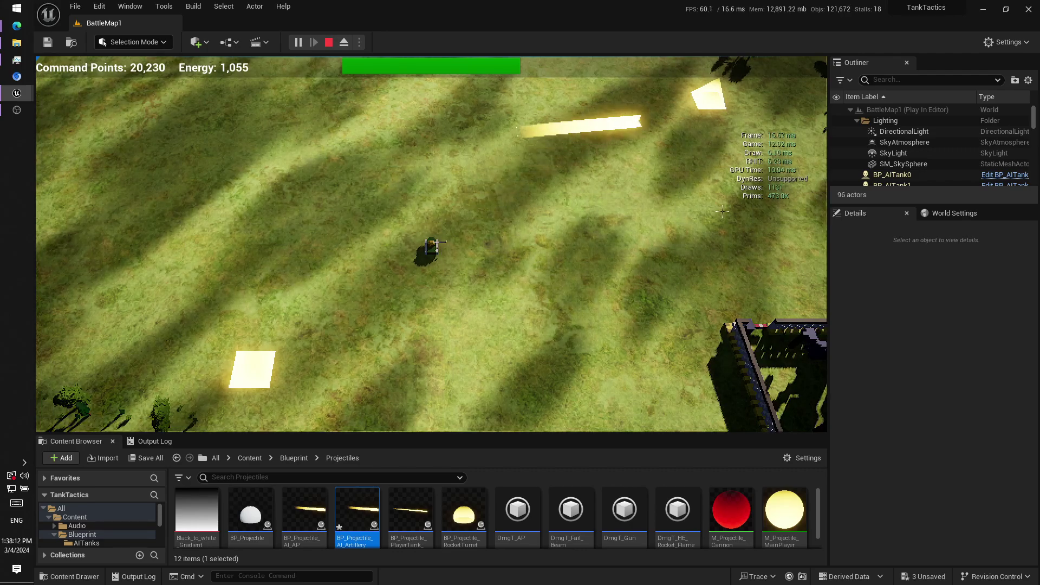
scroll(722, 211, down, 3)
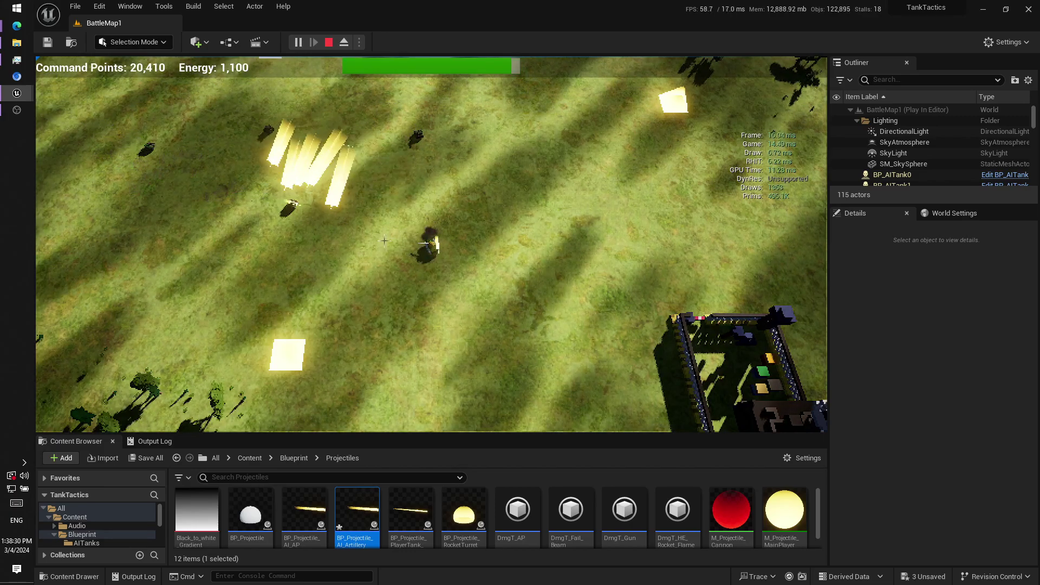
key(s)
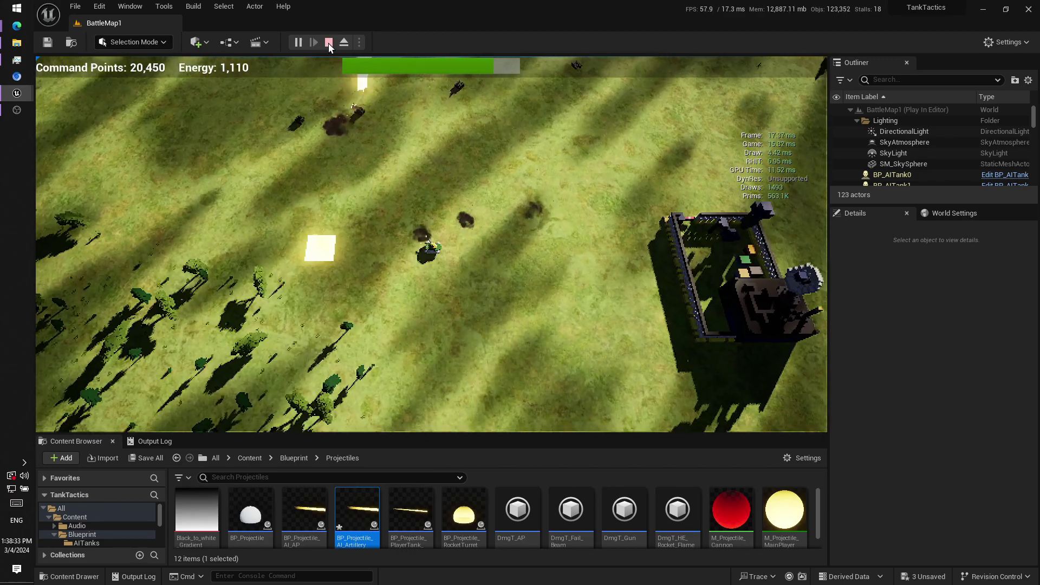
click(329, 42)
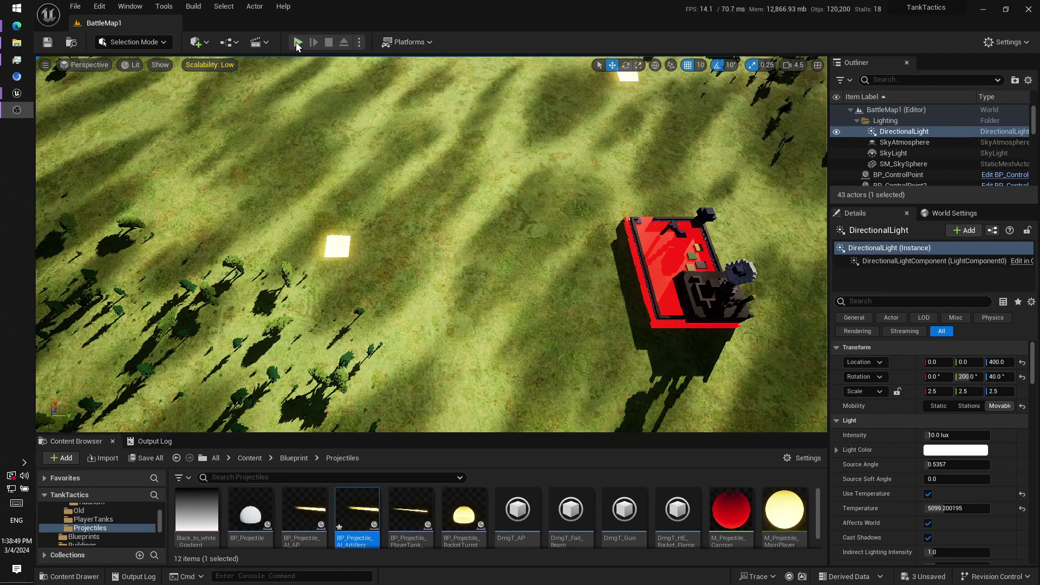
Step: Start a new BattleMap1 playtest and build a four-pronged tower structure on the open ground near the walled base
click(296, 42)
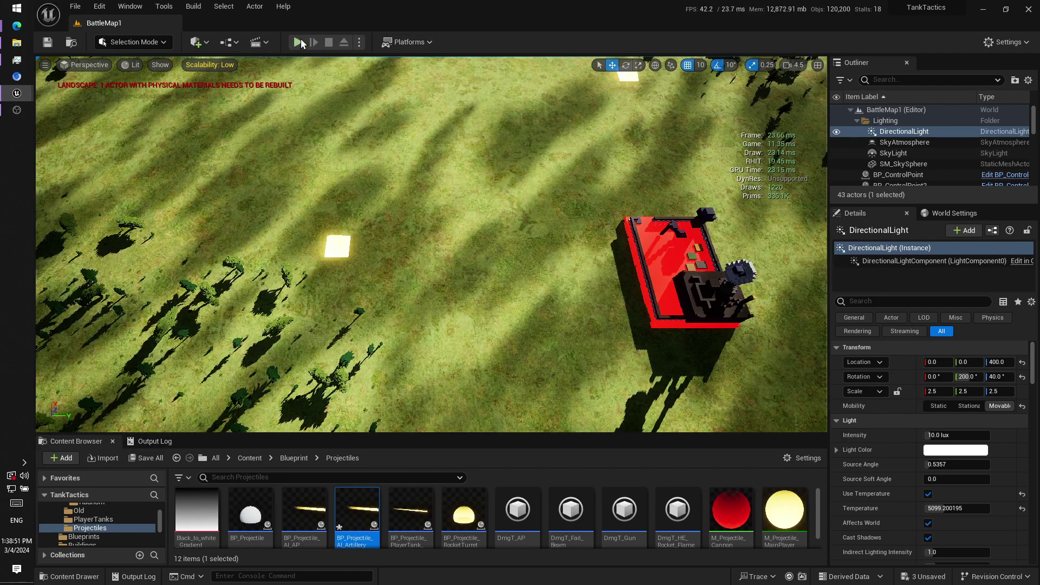
click(300, 42)
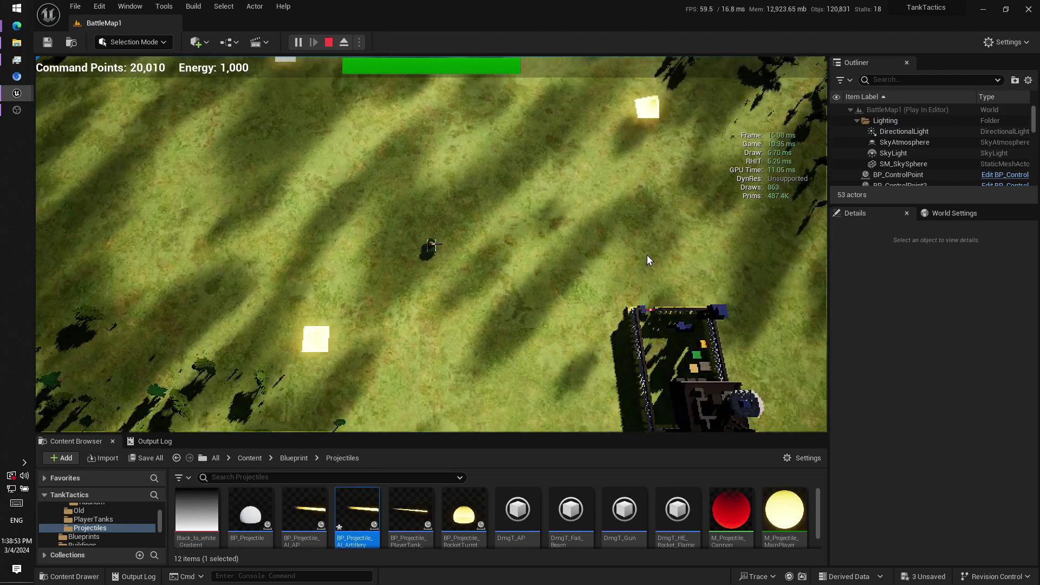
scroll(651, 302, up, 2)
right_click(652, 205)
click(697, 203)
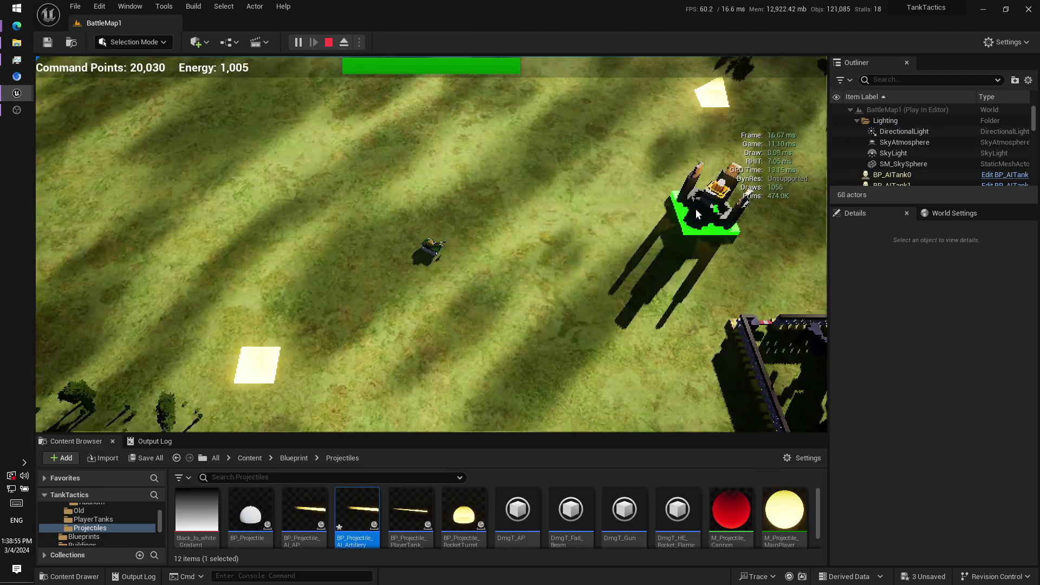
click(697, 214)
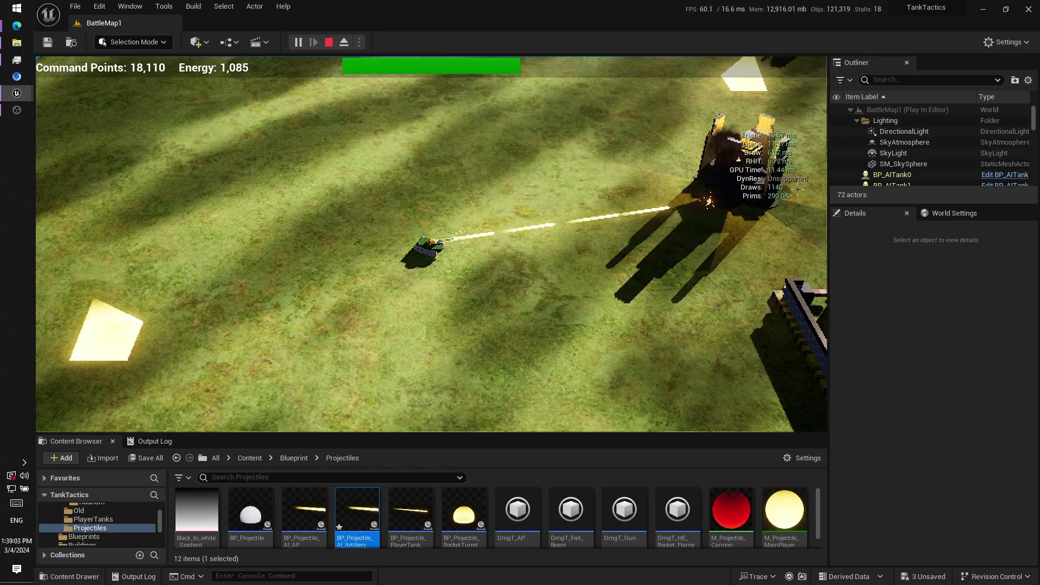
Step: Drive the tank past the new tower toward the walled base, firing direct shots and rotating the camera
scroll(734, 254, down, 2)
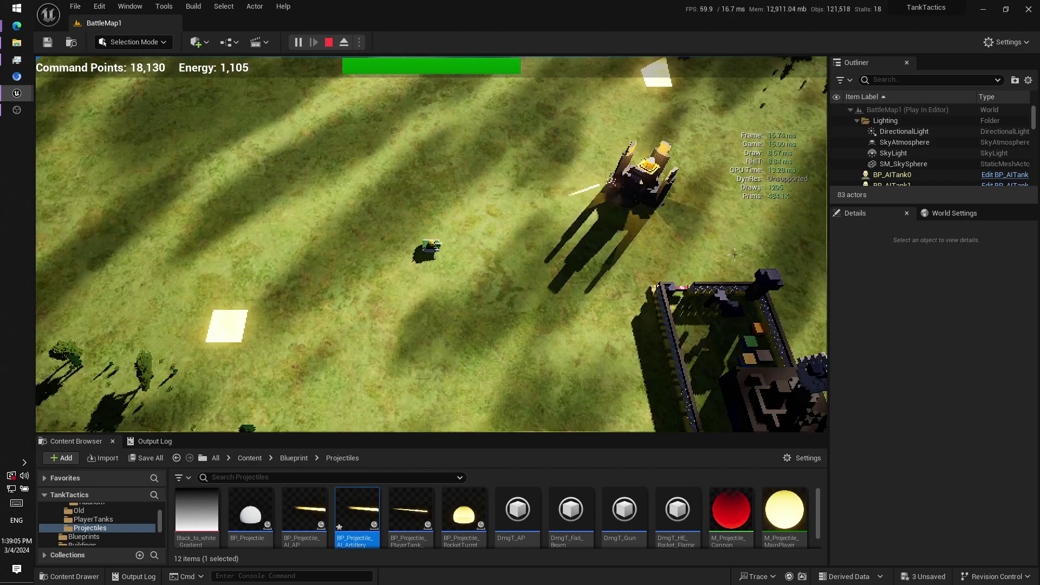
key(w)
key(d)
click(735, 254)
scroll(734, 255, up, 2)
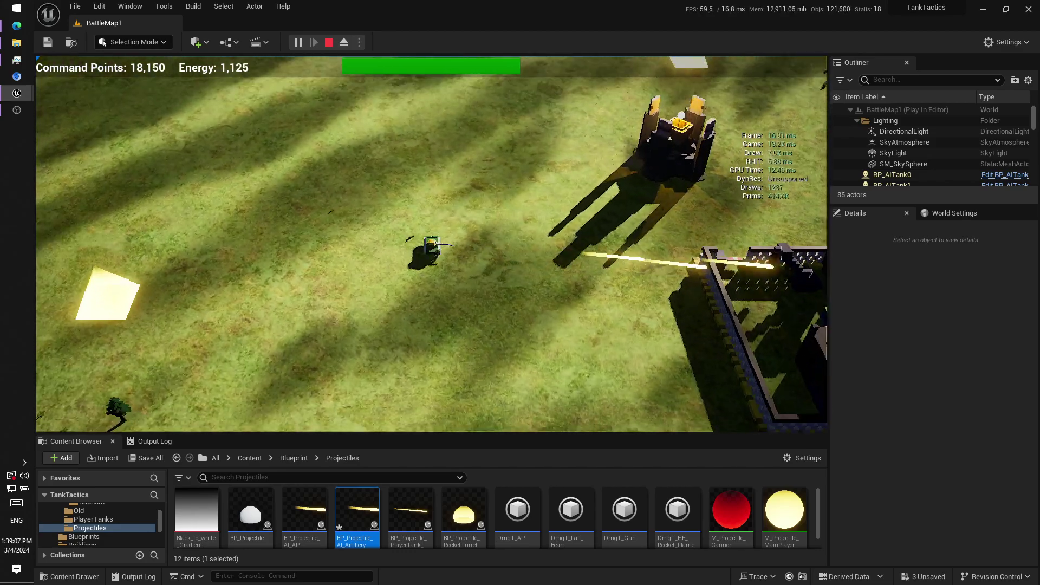
key(q)
key(e)
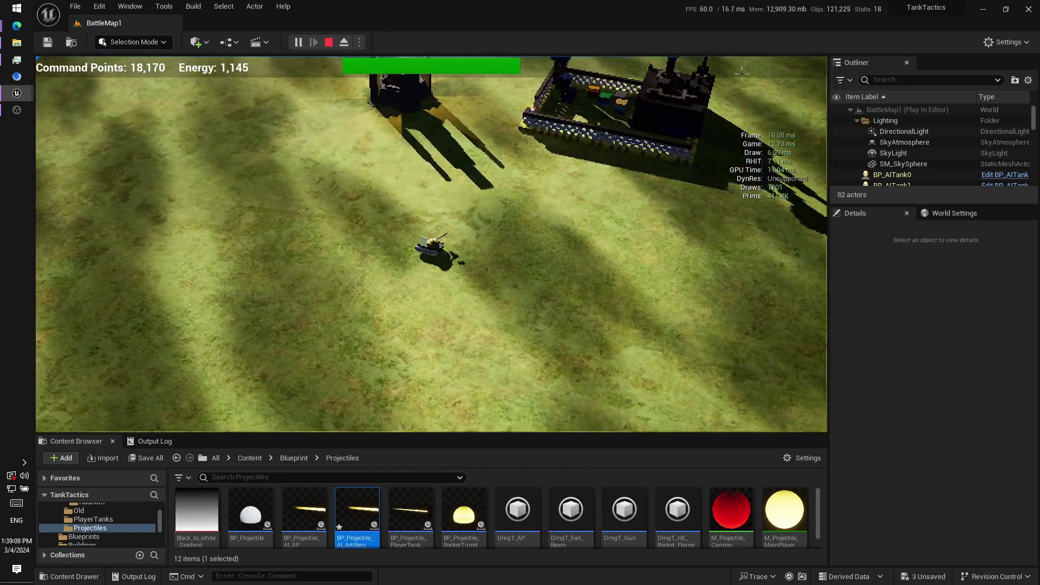
Step: Test direct fire across the walled base's walls from close up, and drive on past the long buildings toward the AI tanks
scroll(742, 73, up, 2)
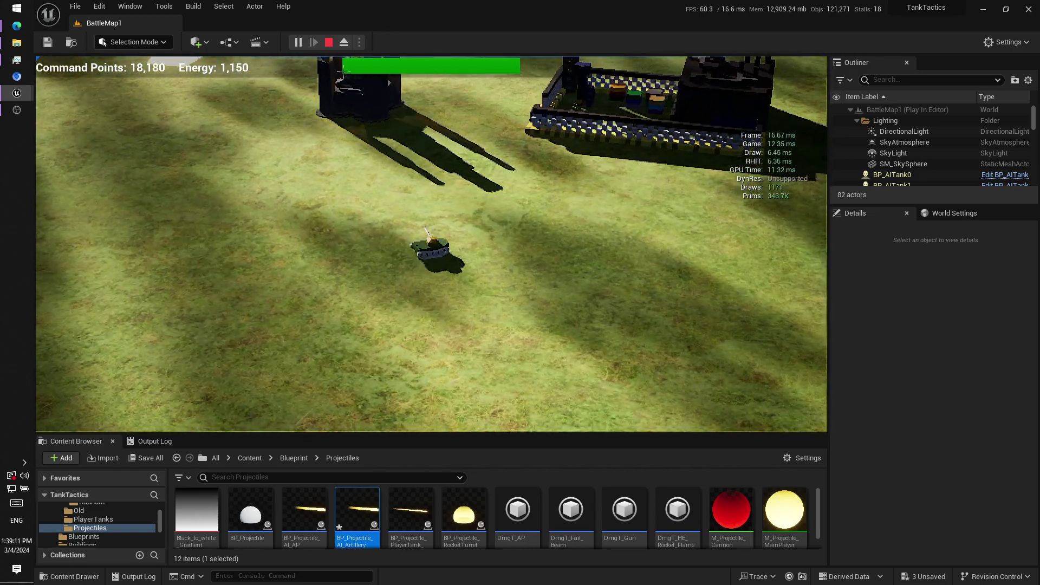
key(w)
key(a)
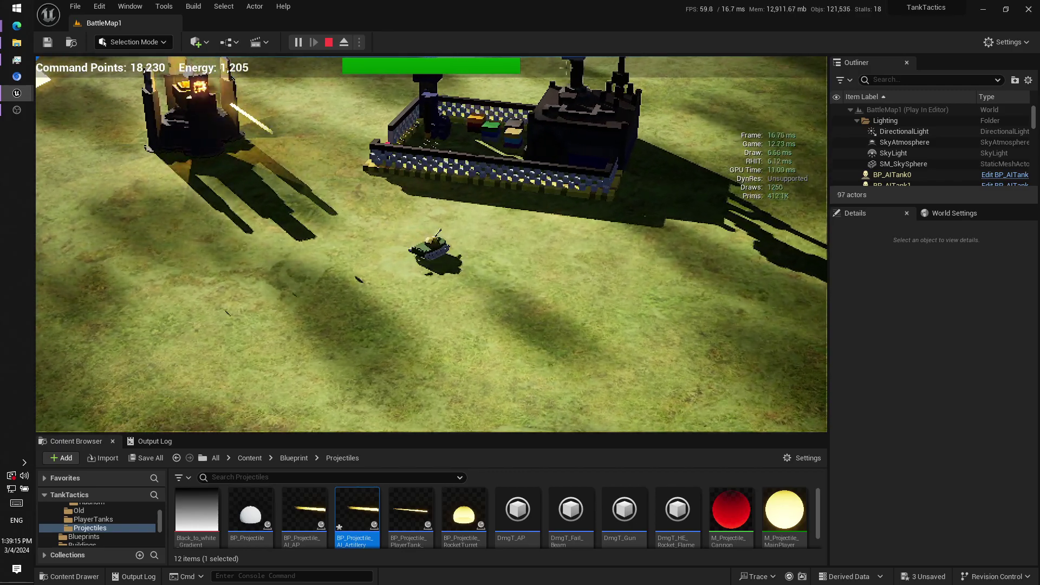
key(q)
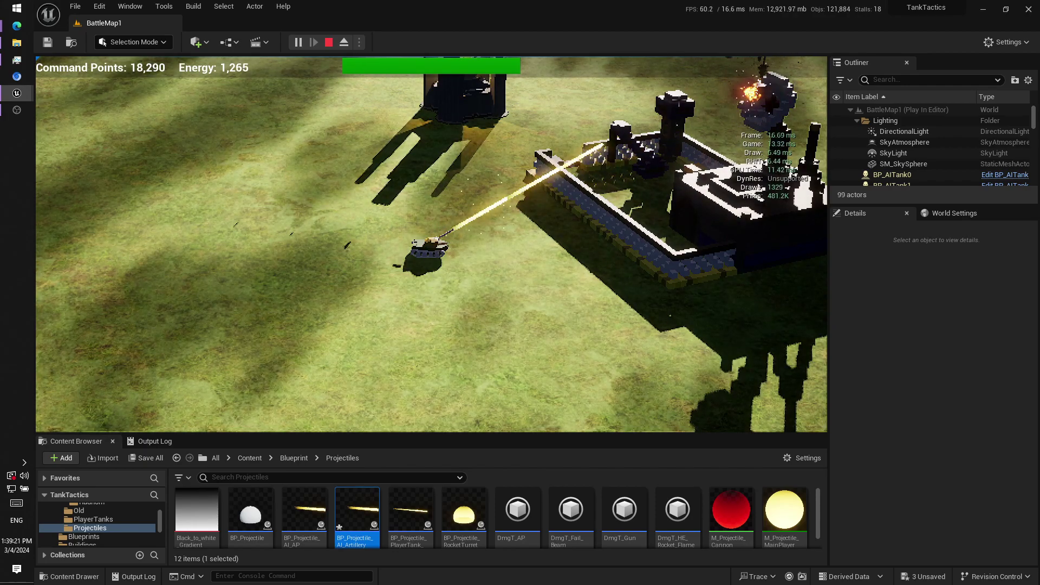
key(s)
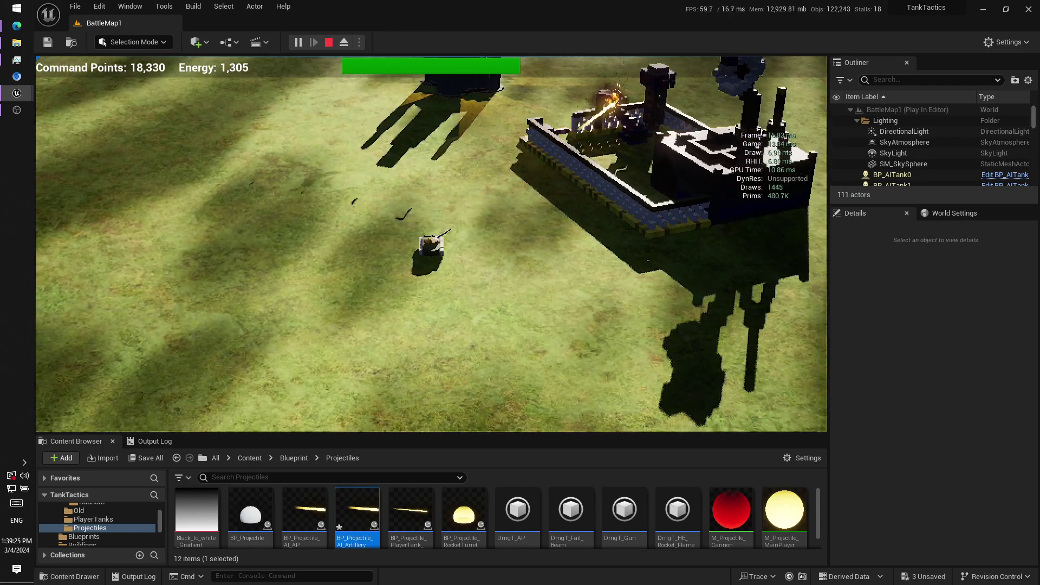
scroll(183, 349, down, 5)
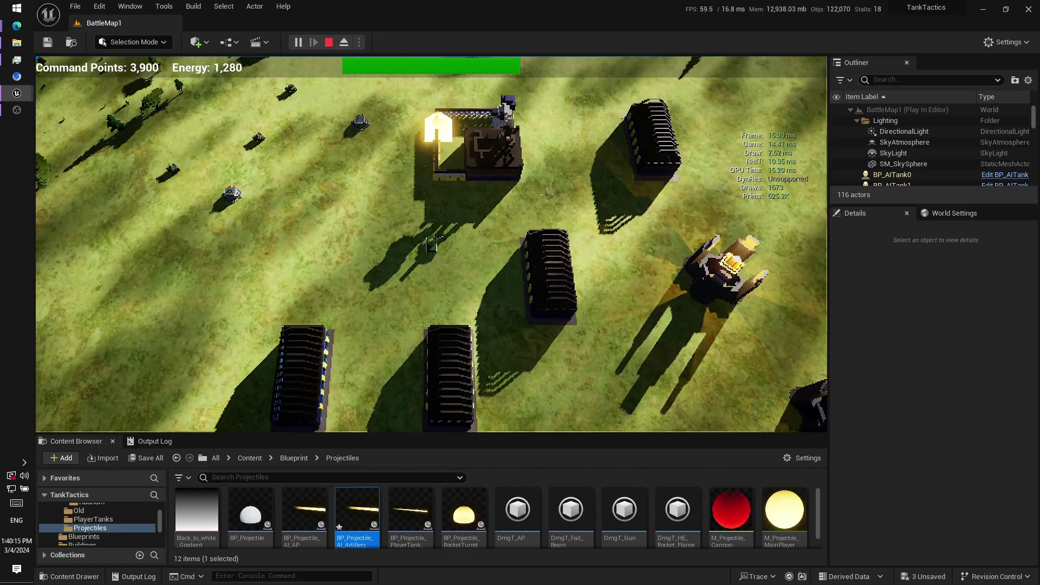
key(w)
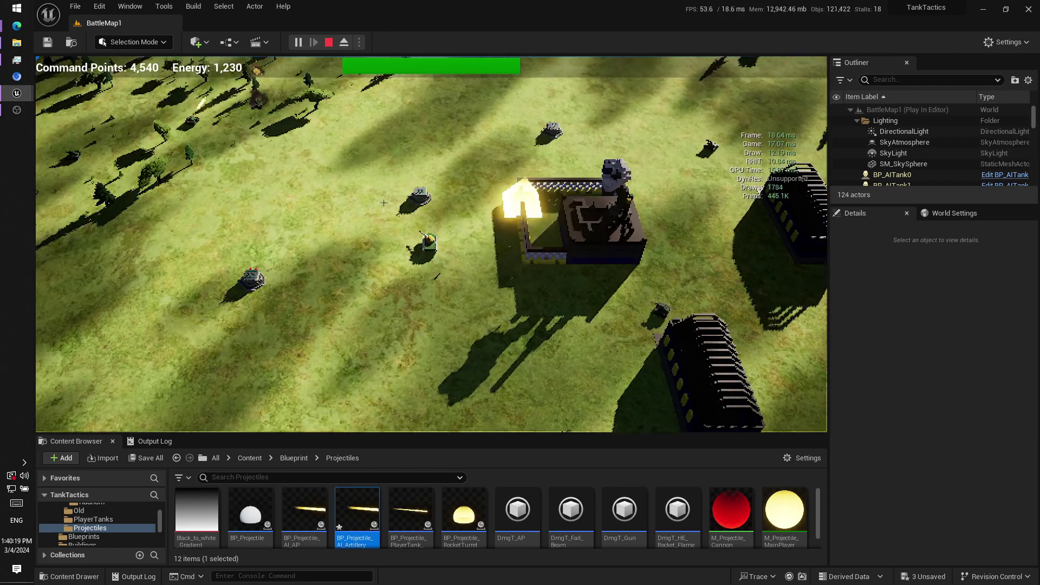
Step: Observe the AI tanks' battle beside the walled base from far and near, and reposition the tank among the allied units
scroll(397, 205, down, 3)
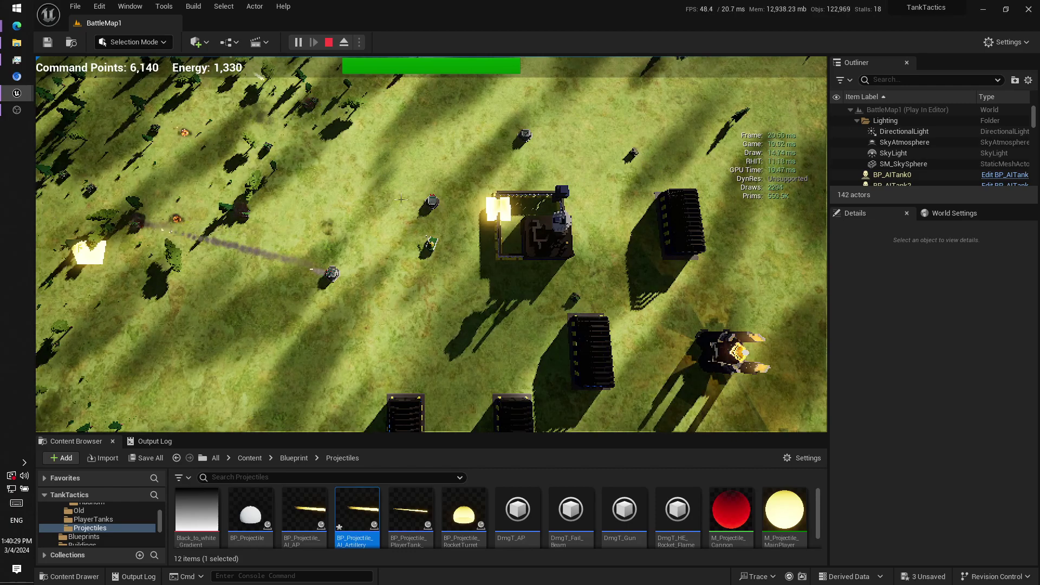
scroll(400, 199, up, 3)
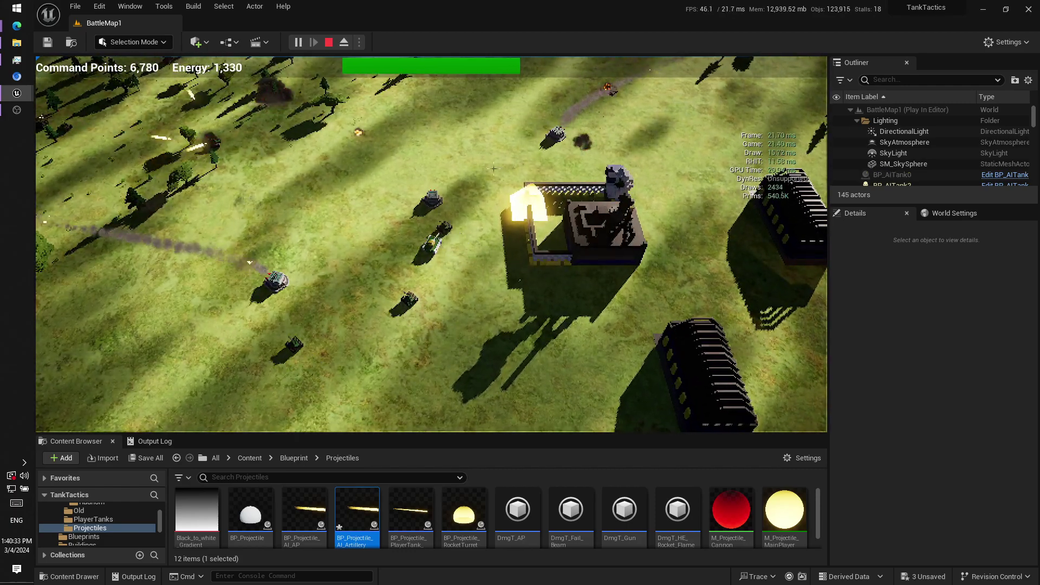
key(w)
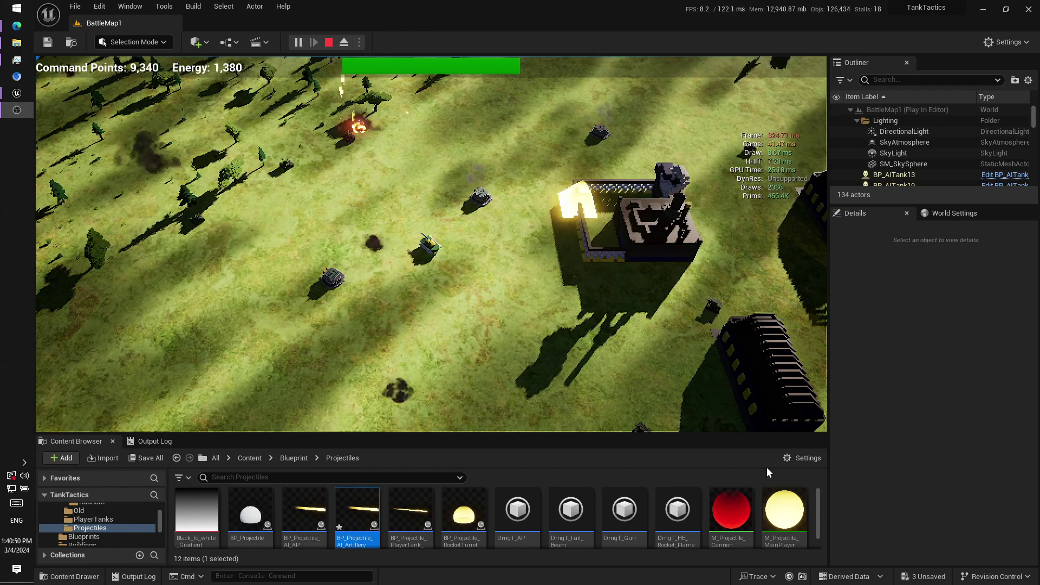
Step: Return to the play session and drive the tank past the walled base onto the open ground beyond it
click(587, 316)
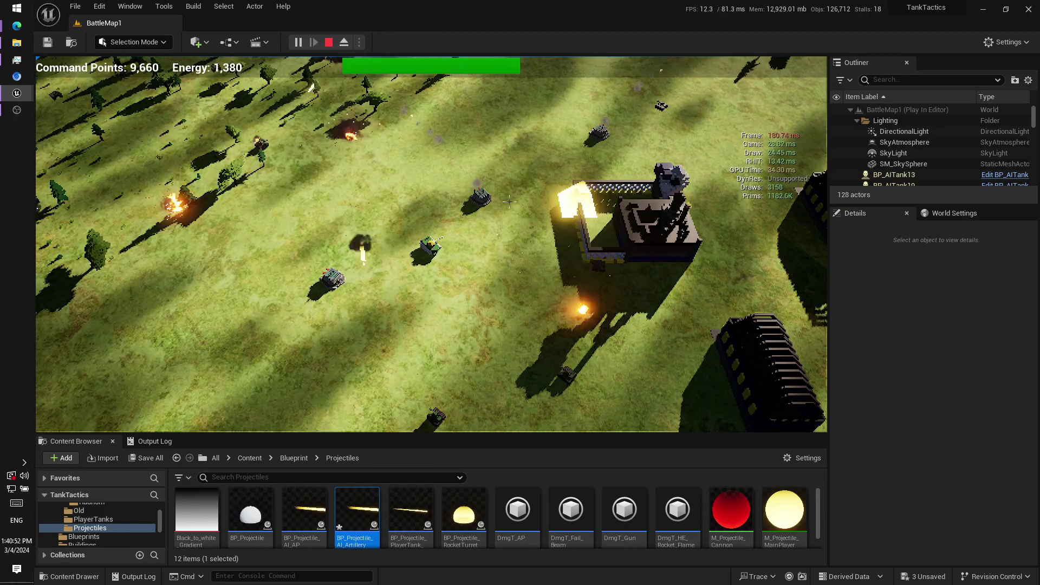
scroll(556, 186, down, 3)
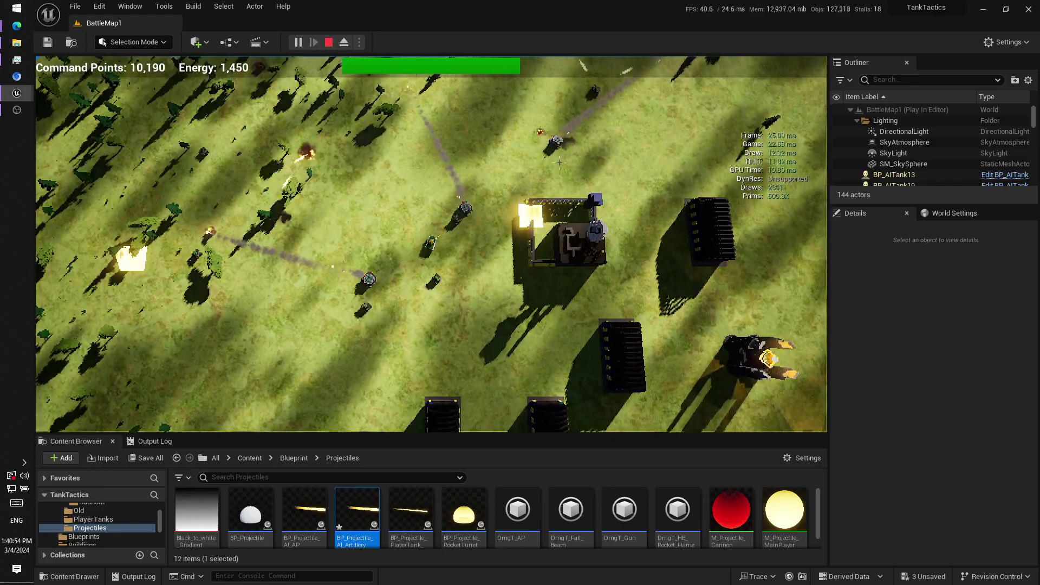
key(w)
key(d)
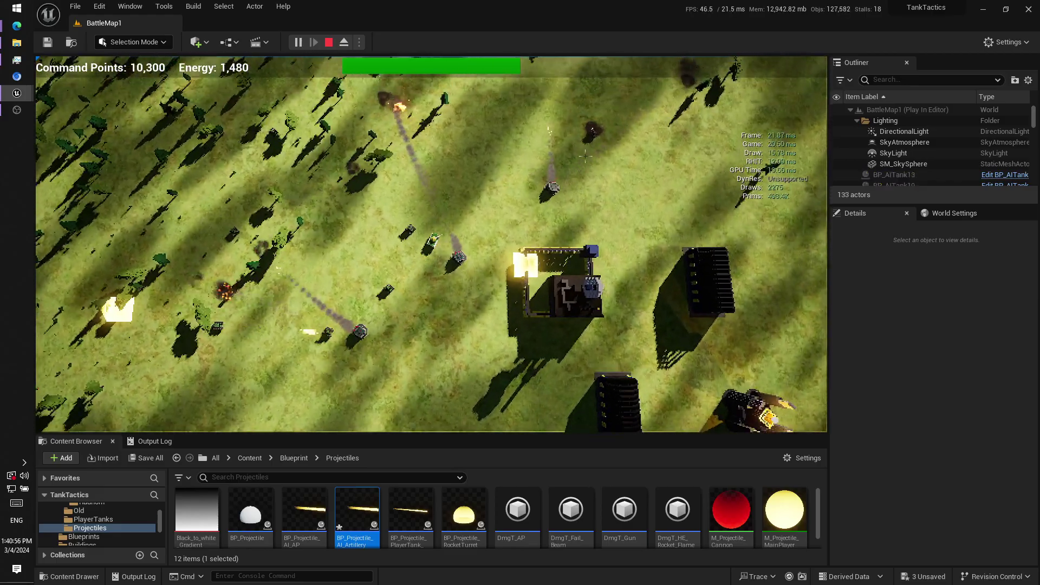
key(w)
key(d)
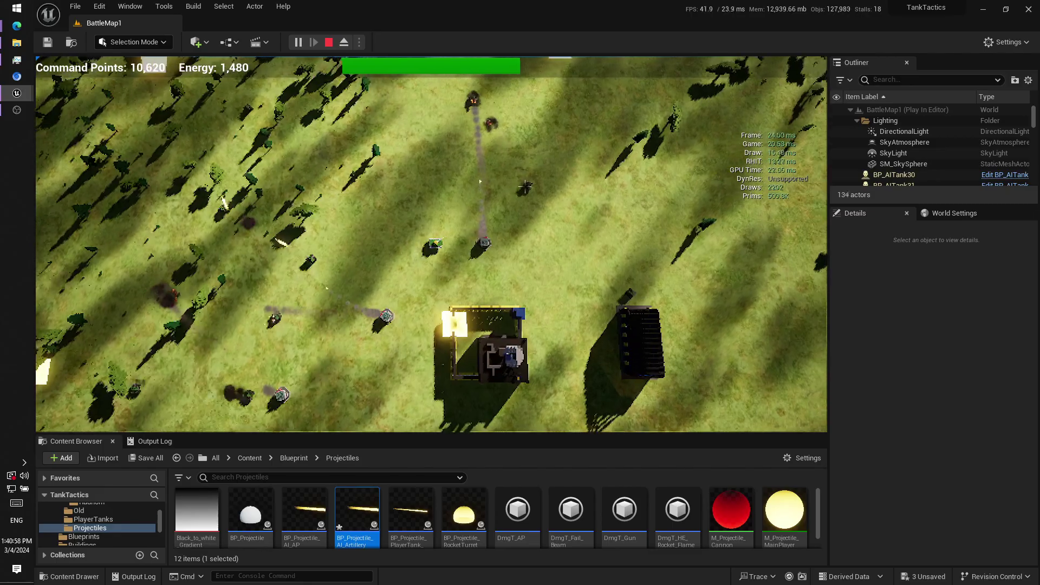
key(w)
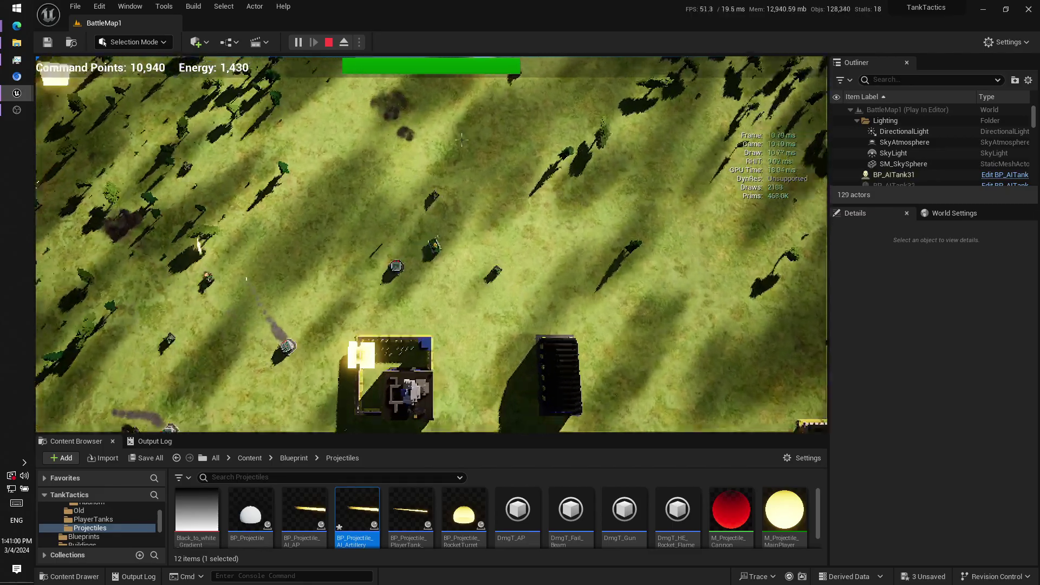
Step: Steer the tank back toward the nearby AI tanks and advance alongside them, away from the walled base
scroll(432, 163, up, 3)
scroll(432, 163, down, 3)
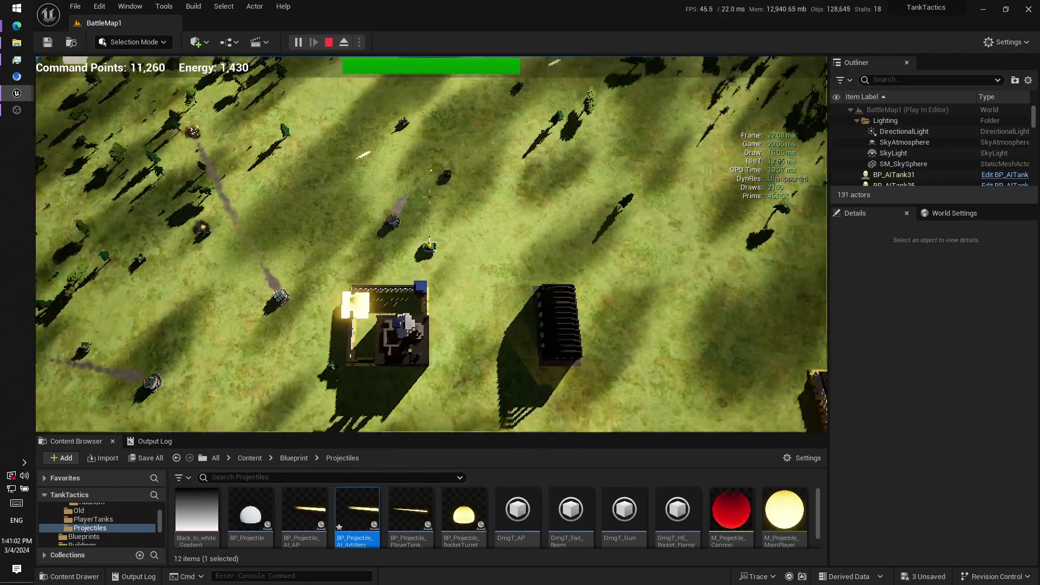
key(a)
key(w)
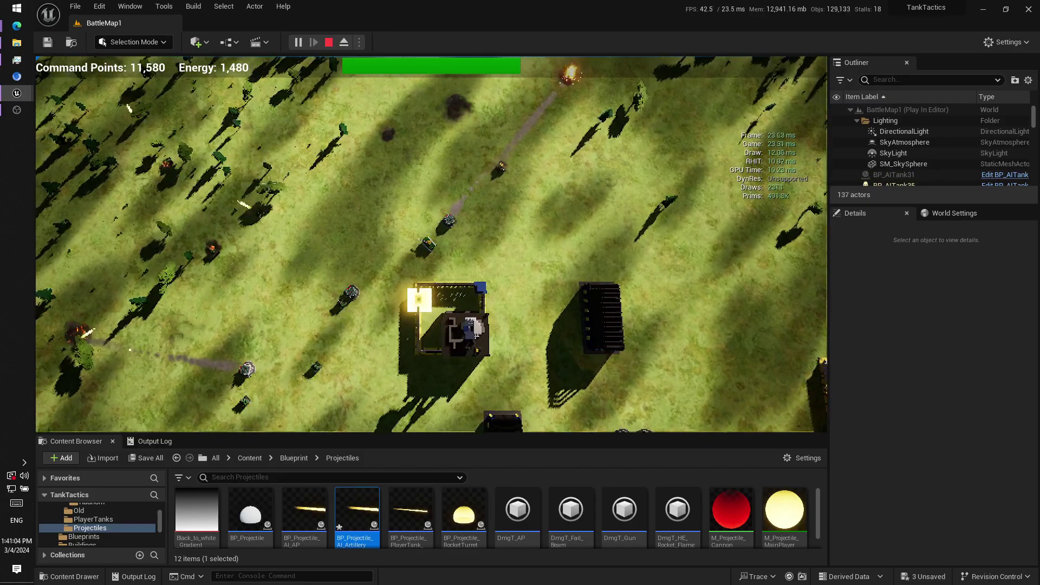
key(w)
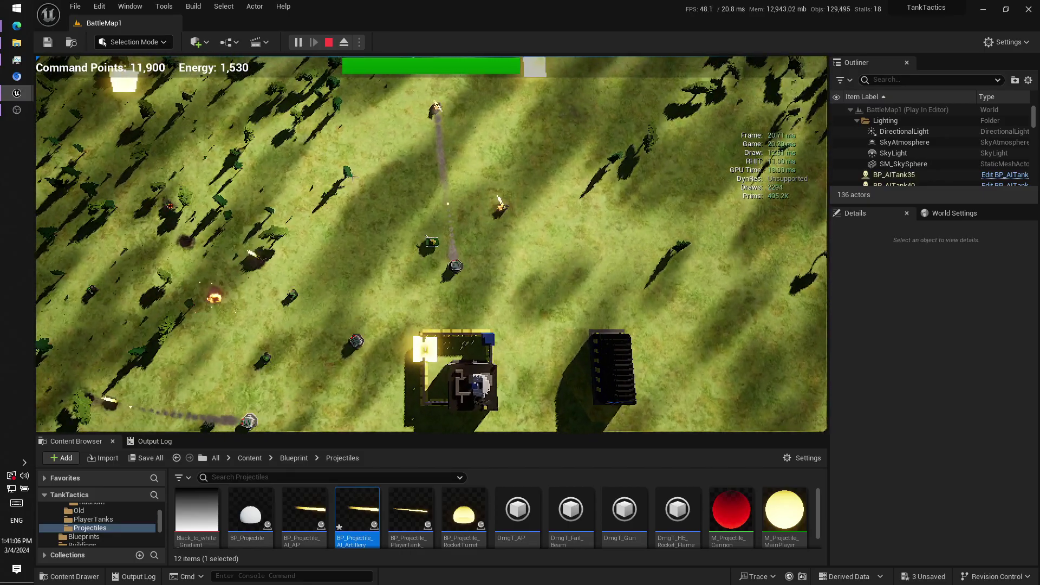